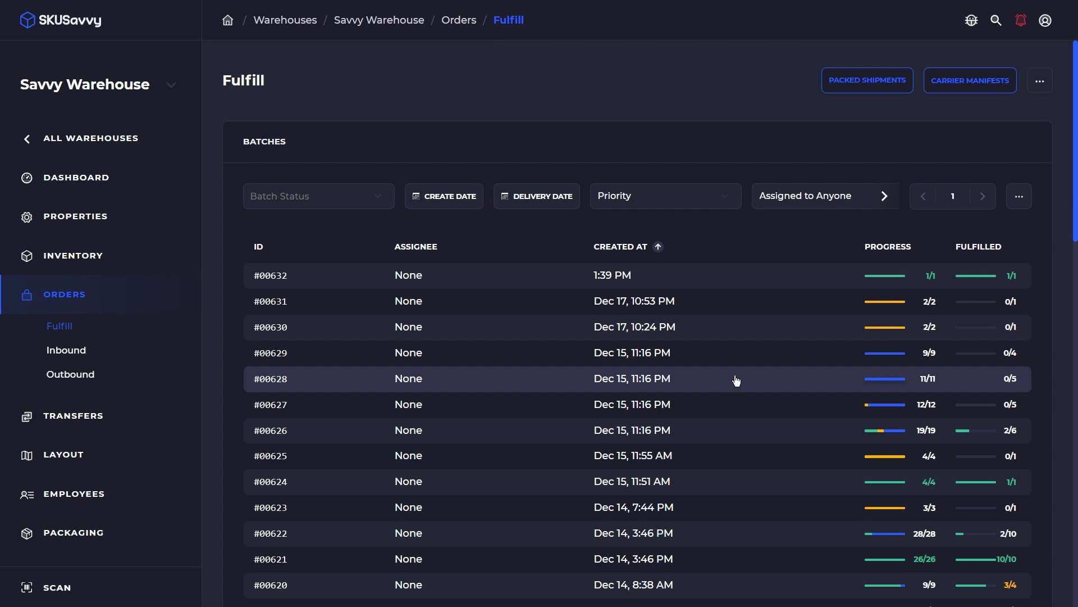
Scroll the Fulfill page down to the Unbatched Shipments list.
{"action": "scroll", "coordinate": [723, 378], "scroll_direction": "down", "scroll_amount": 1}
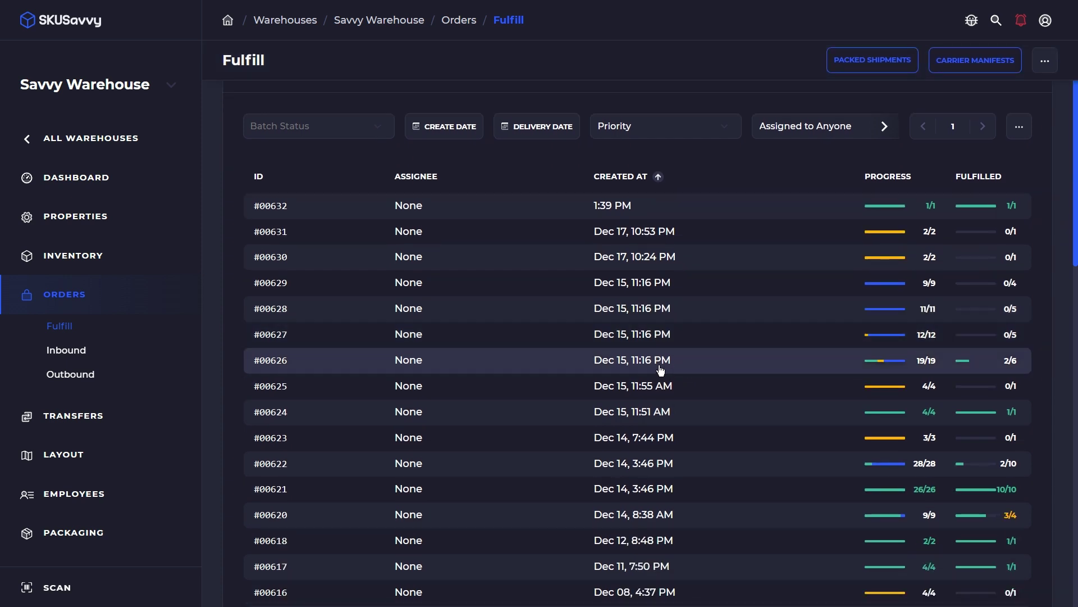
{"action": "scroll", "coordinate": [662, 372], "scroll_direction": "up", "scroll_amount": 1}
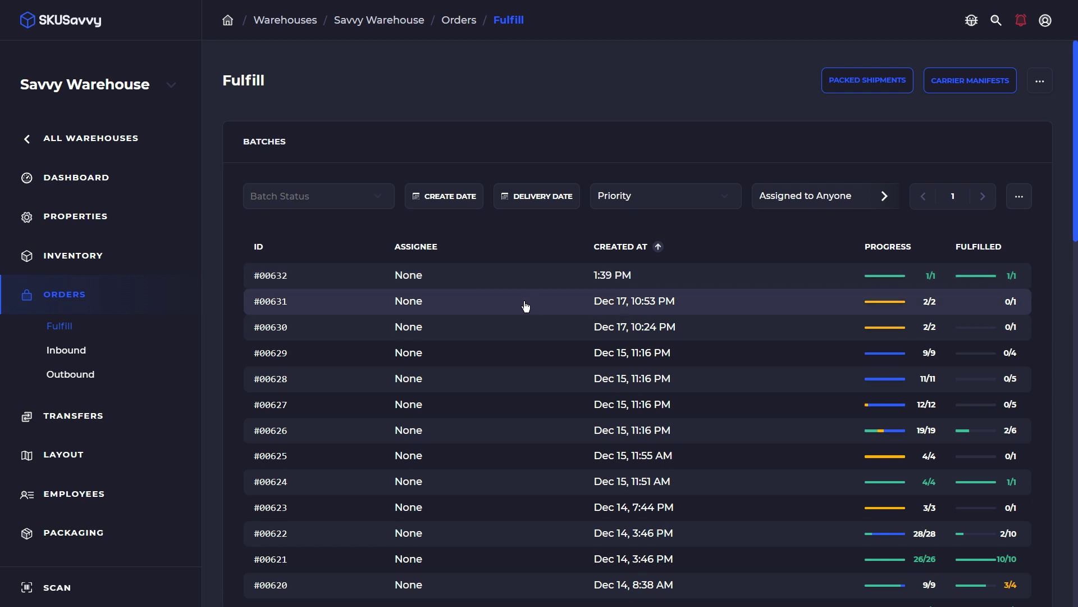
{"action": "scroll", "coordinate": [539, 331], "scroll_direction": "down", "scroll_amount": 10}
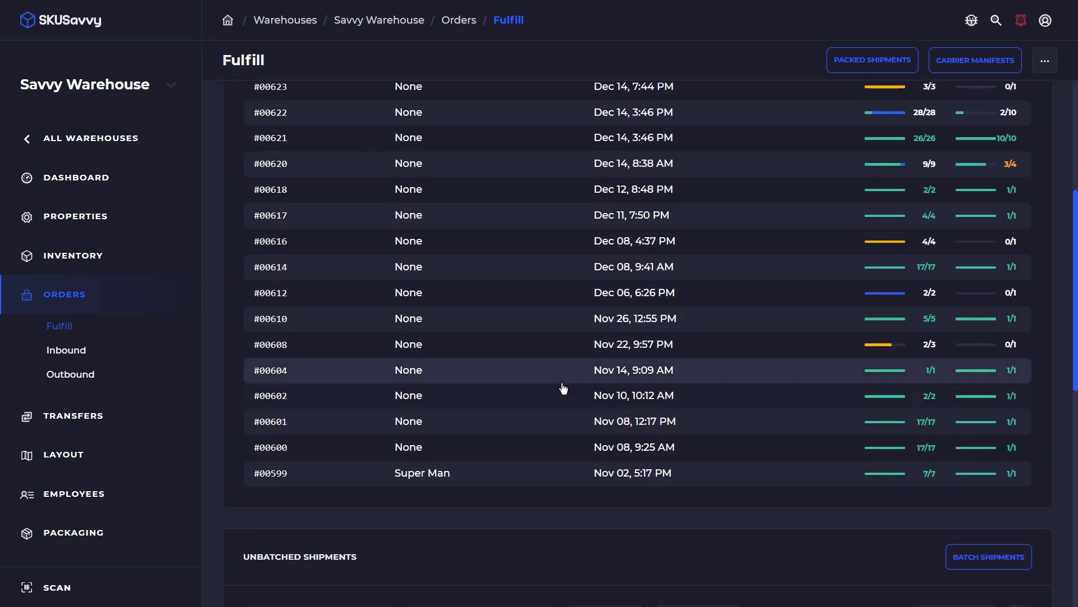
{"action": "scroll", "coordinate": [566, 387], "scroll_direction": "down", "scroll_amount": 3}
{"action": "scroll", "coordinate": [585, 404], "scroll_direction": "down", "scroll_amount": 2}
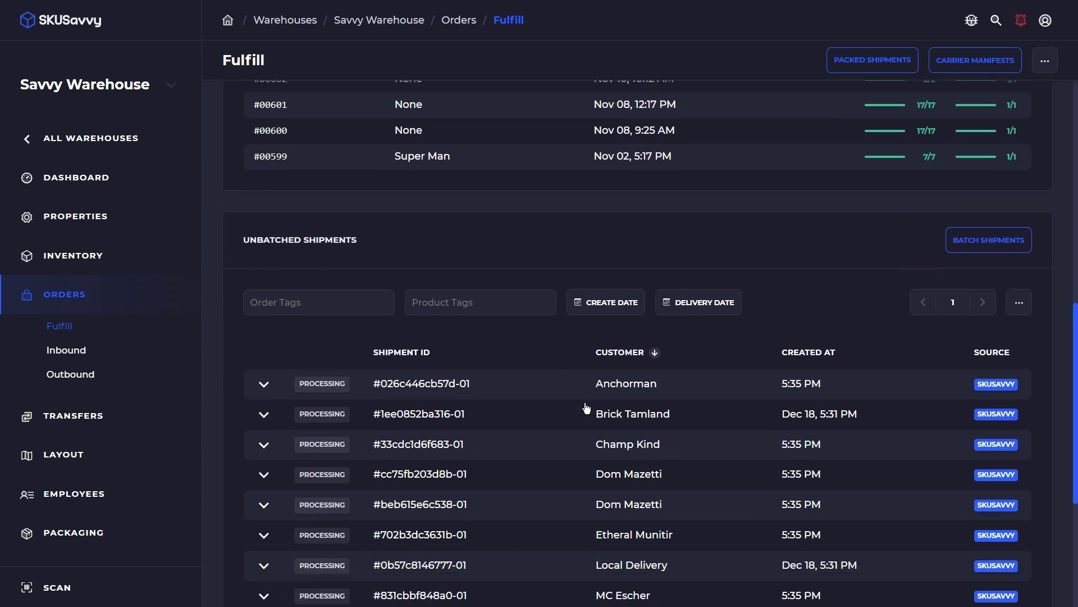
{"action": "scroll", "coordinate": [586, 409], "scroll_direction": "down", "scroll_amount": 1}
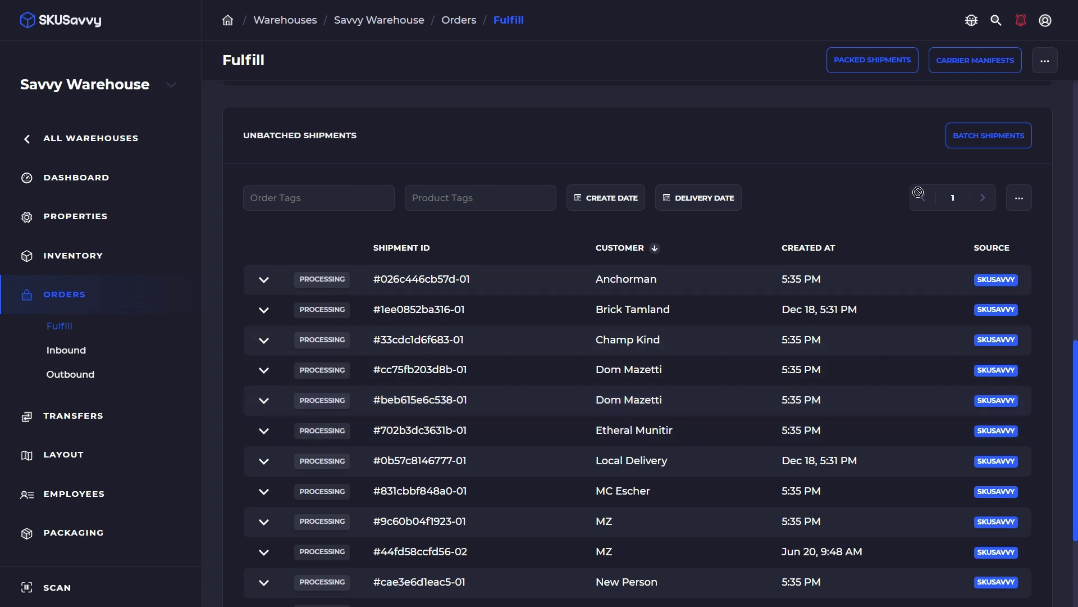
Set up batching with Pick to Tote (alpha) checked and 6 totes.
{"action": "left_click", "coordinate": [987, 143]}
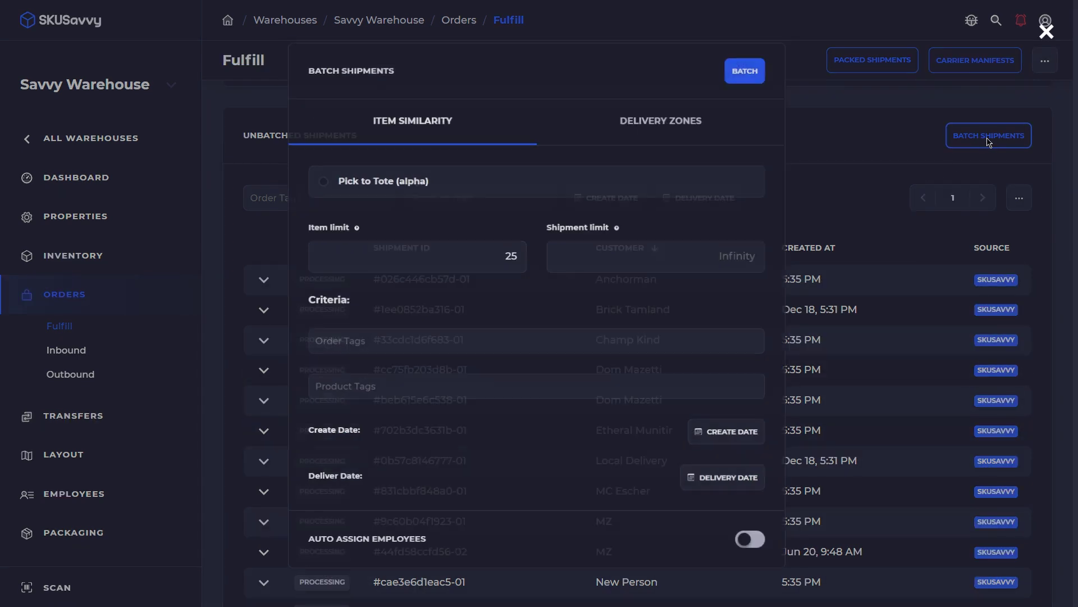
{"action": "left_click", "coordinate": [357, 182]}
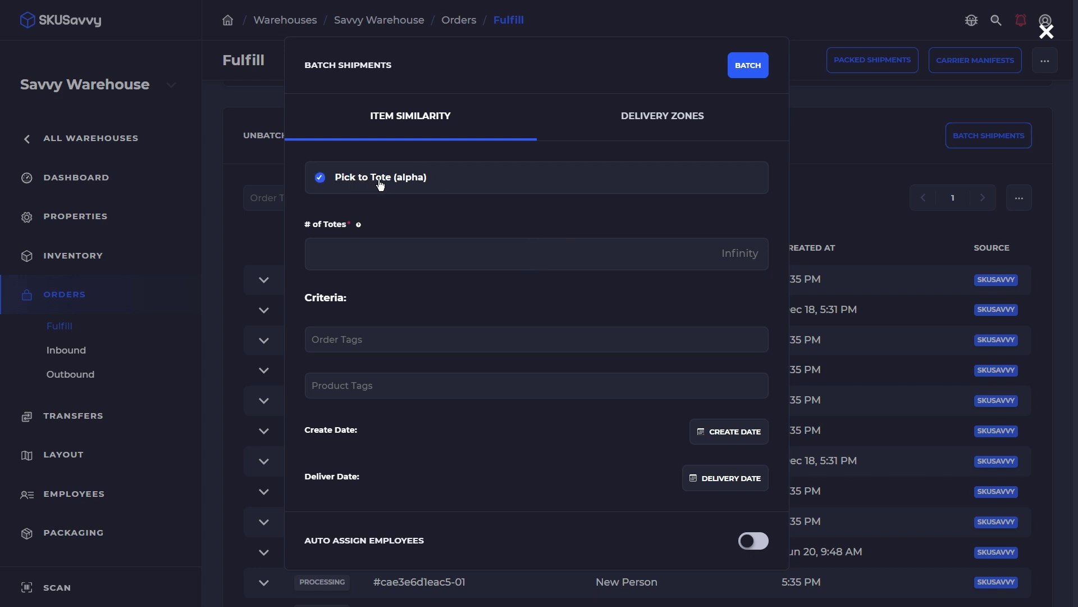
{"action": "left_click", "coordinate": [704, 254]}
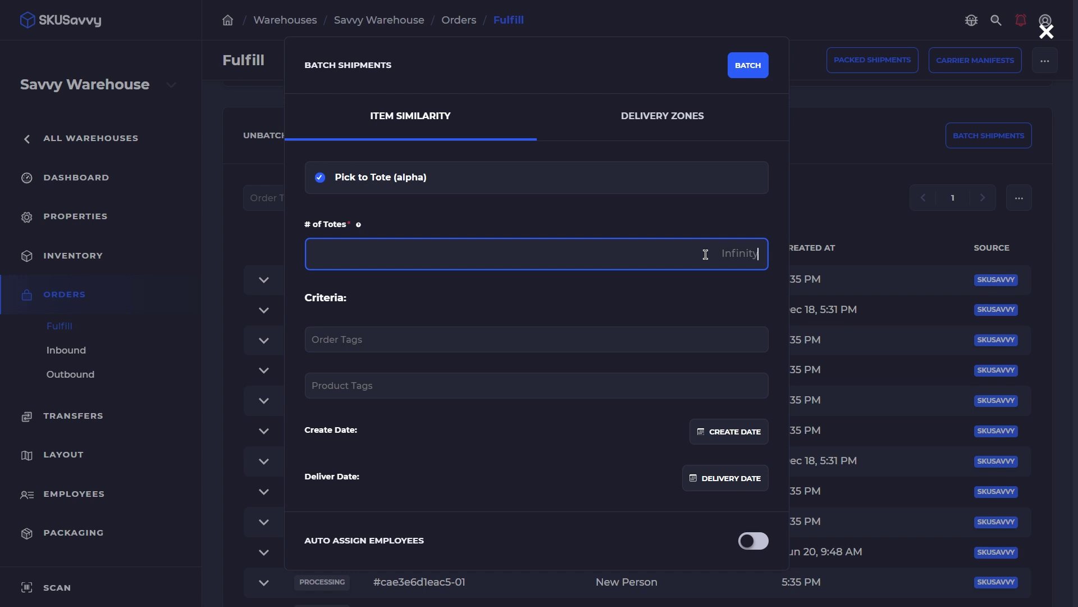
{"action": "type", "text": "6"}
{"action": "left_click", "coordinate": [729, 307]}
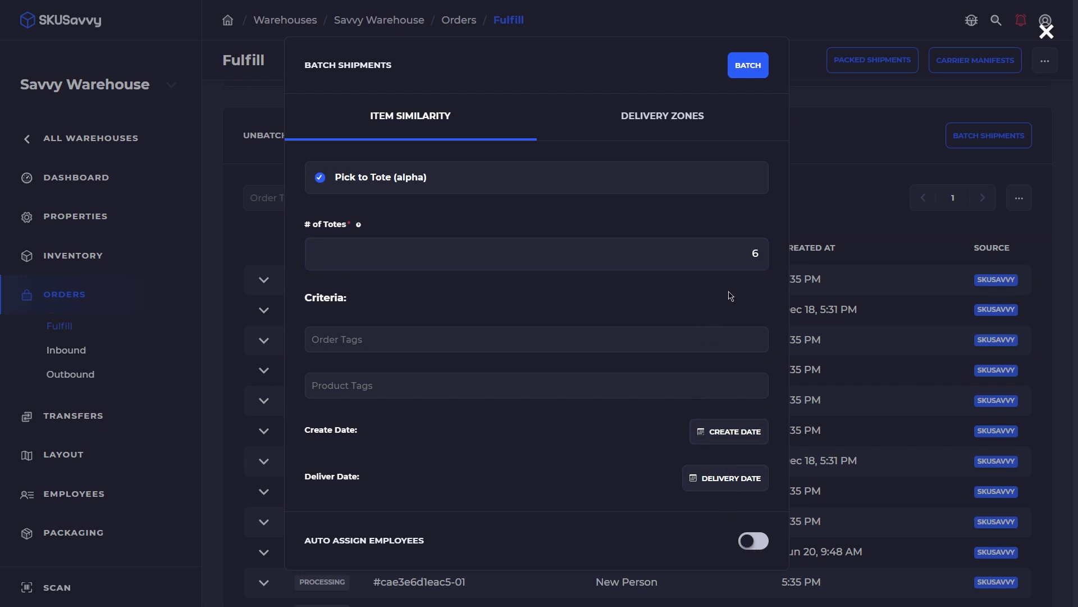
Create the batches and open batch #00634 from the Batches table.
{"action": "left_click", "coordinate": [747, 66]}
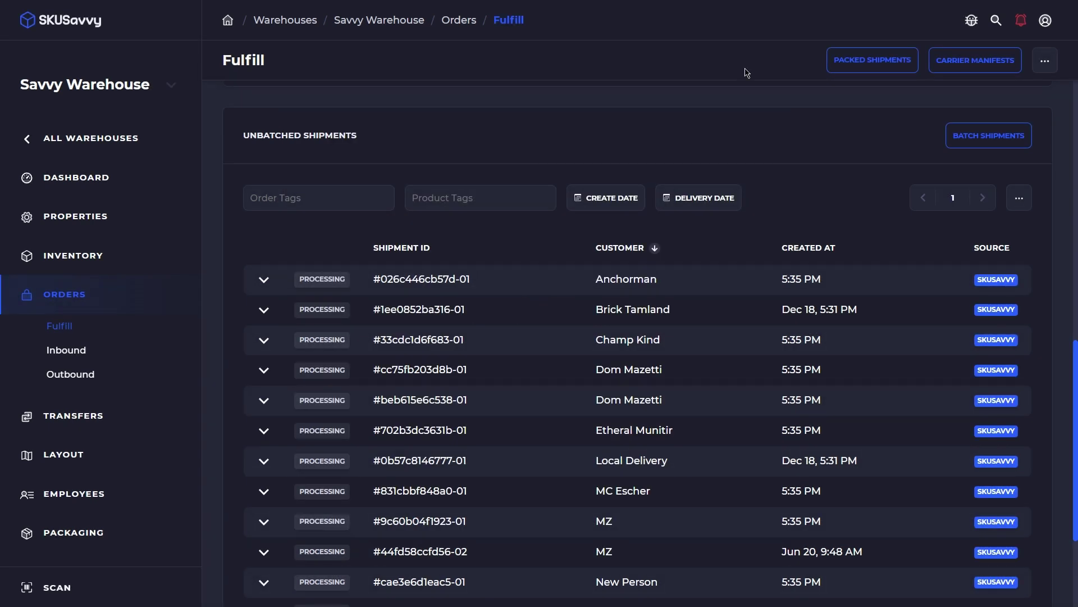
{"action": "scroll", "coordinate": [719, 303], "scroll_direction": "up", "scroll_amount": 10}
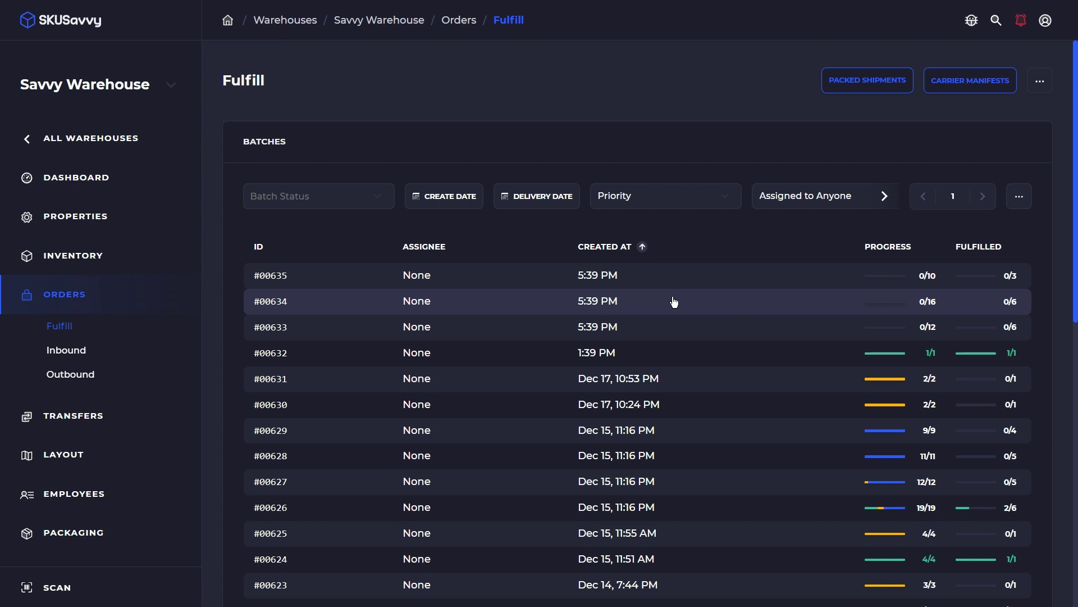
{"action": "left_click", "coordinate": [789, 312]}
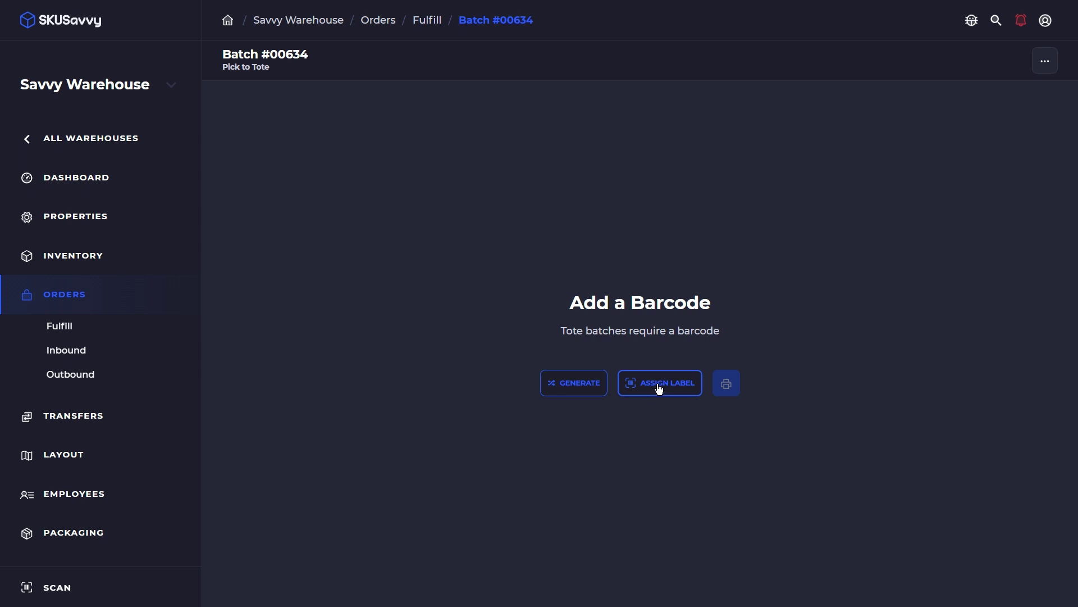
Generate a 'Pick Cart 1' barcode for the batch and preview its label without printing.
{"action": "left_click", "coordinate": [578, 387]}
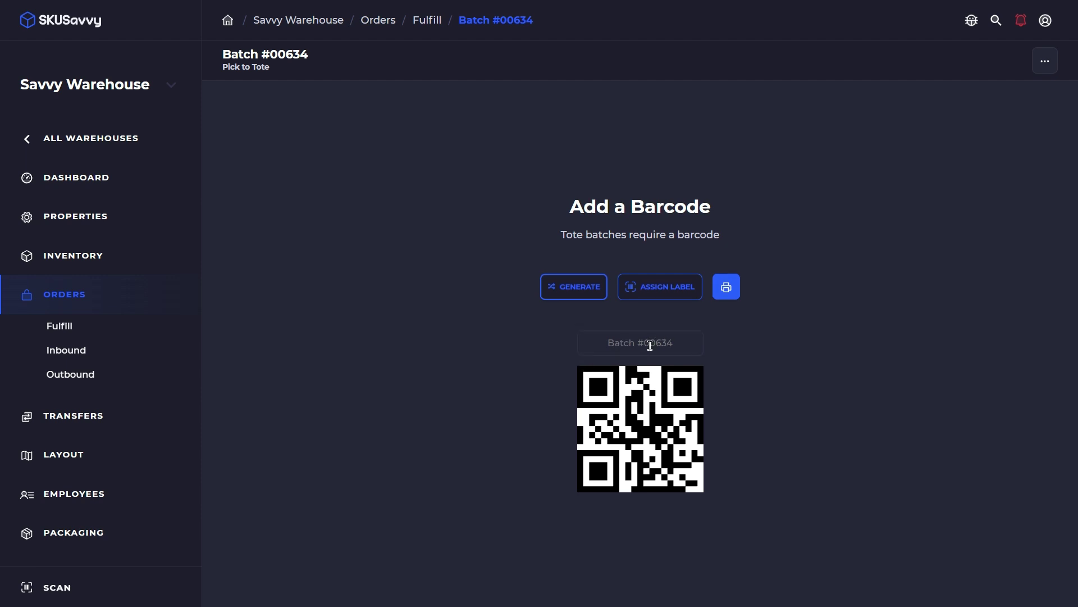
{"action": "left_click", "coordinate": [650, 344]}
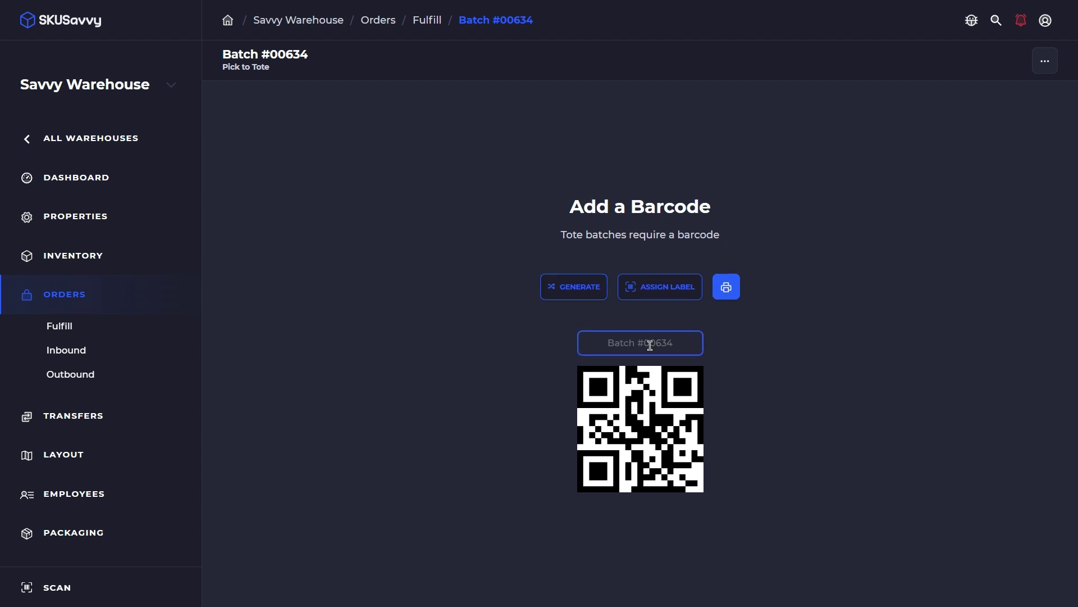
{"action": "type", "text": "Pick Cart 1"}
{"action": "left_click", "coordinate": [751, 331]}
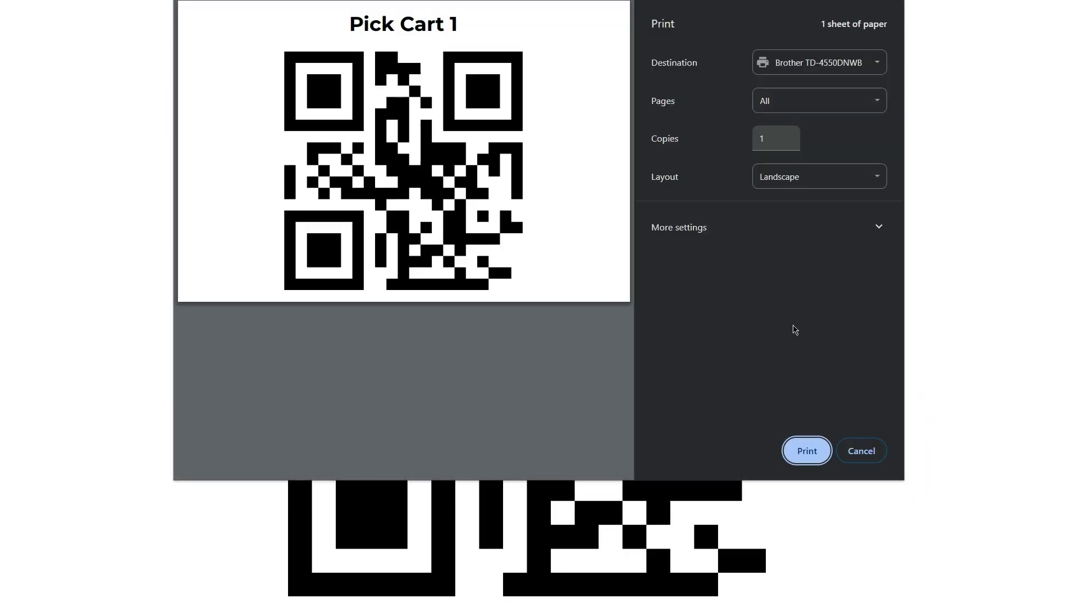
{"action": "left_click", "coordinate": [861, 449]}
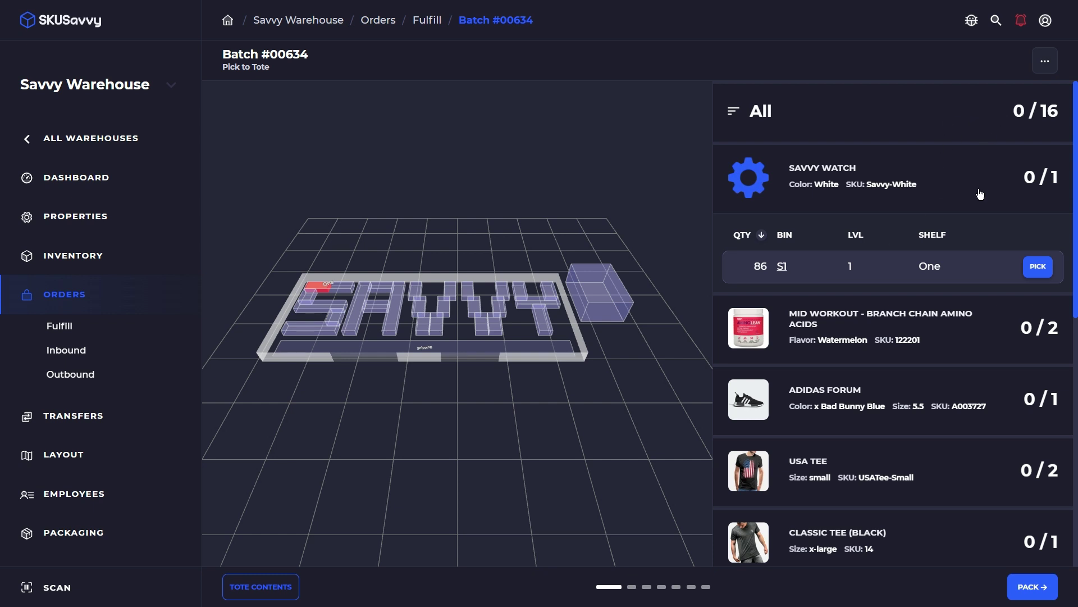
{"action": "left_click", "coordinate": [1039, 275]}
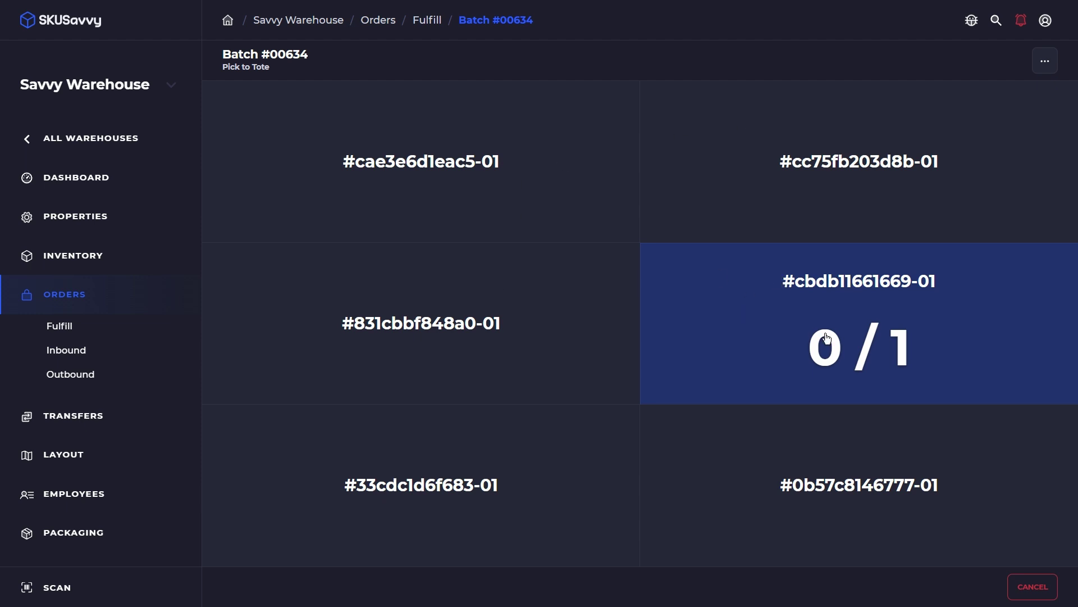
{"action": "left_click", "coordinate": [958, 306]}
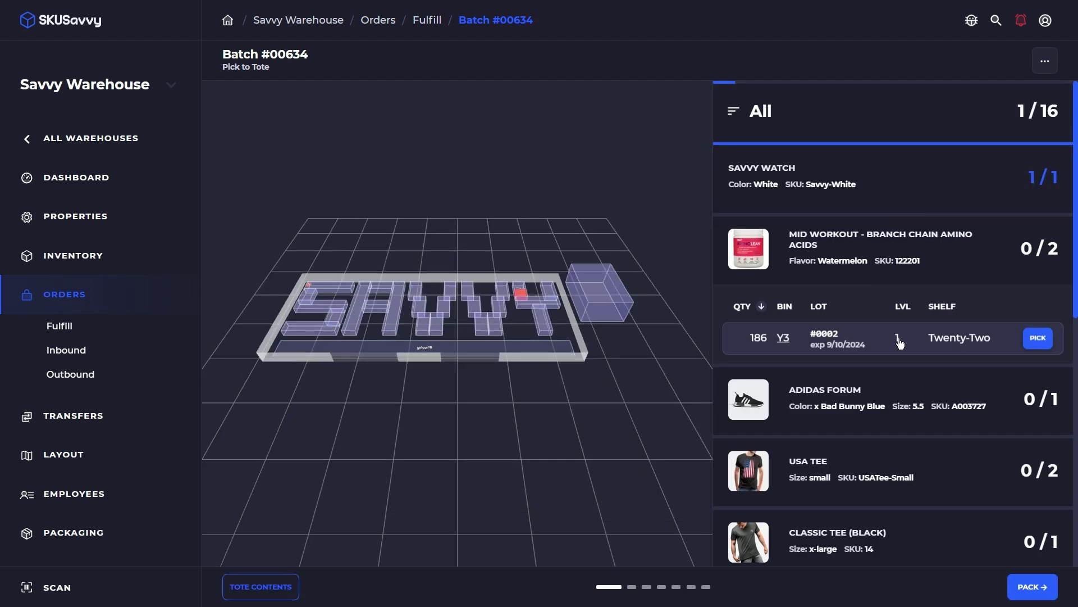
{"action": "left_click", "coordinate": [264, 598]}
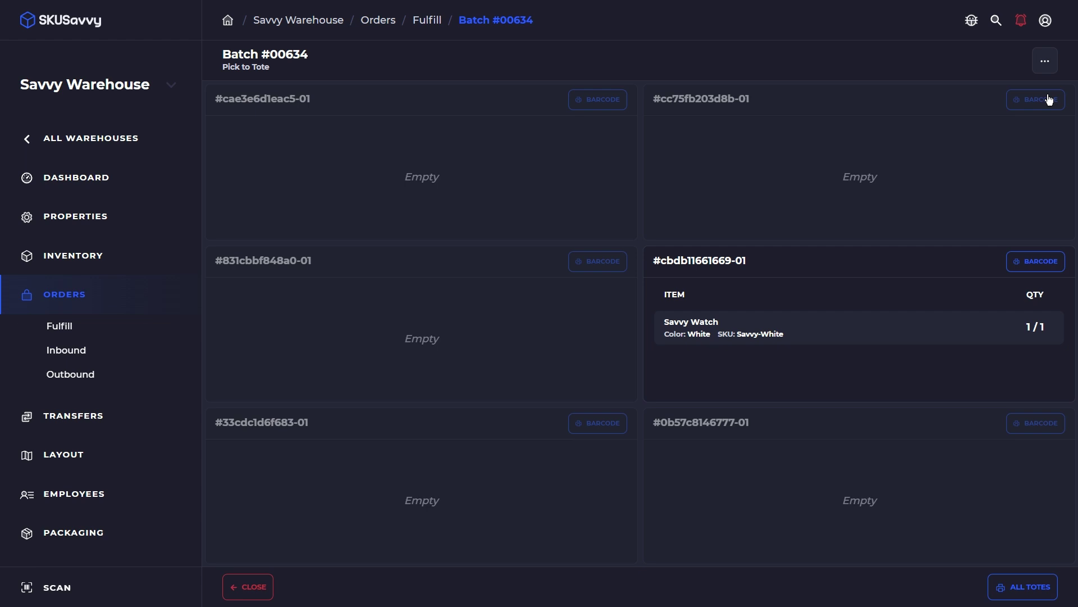
Set Tote Columns to 3 in Batch Settings and close the drawer.
{"action": "left_click", "coordinate": [1046, 63]}
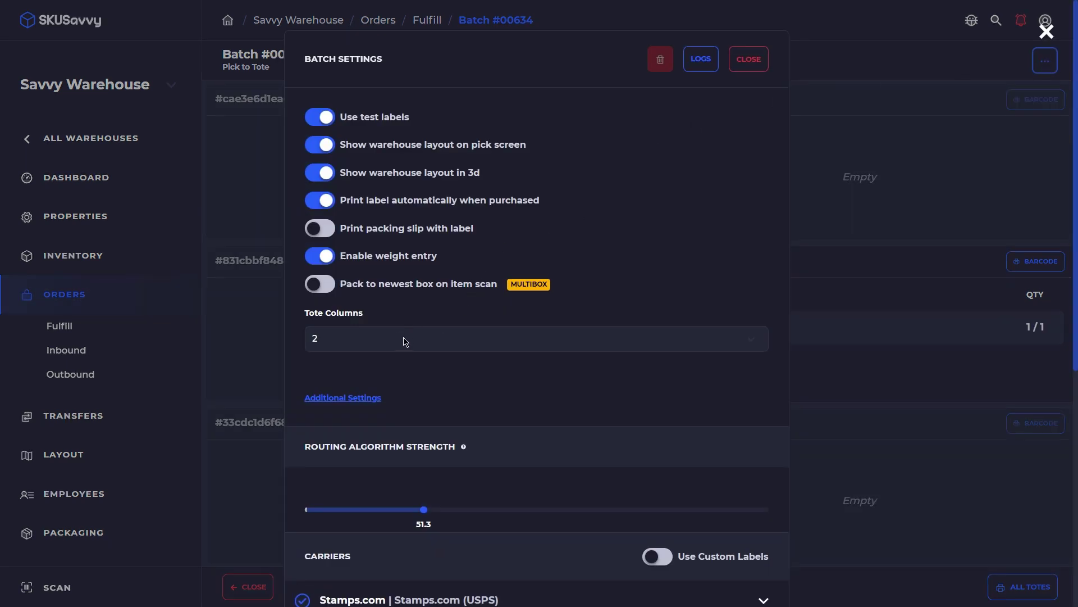
{"action": "left_click", "coordinate": [383, 342]}
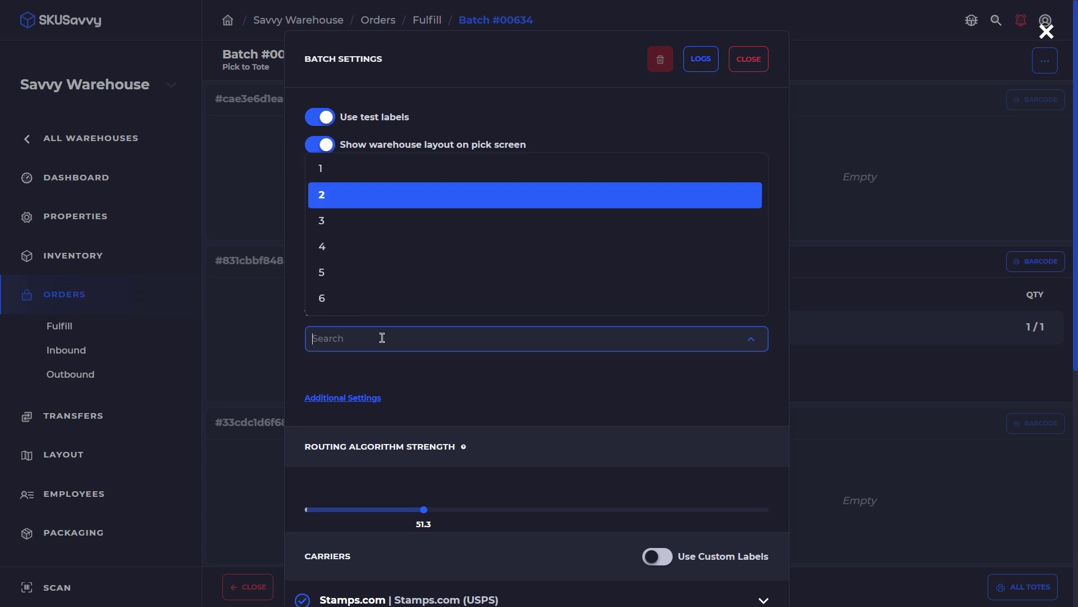
{"action": "left_click", "coordinate": [356, 231]}
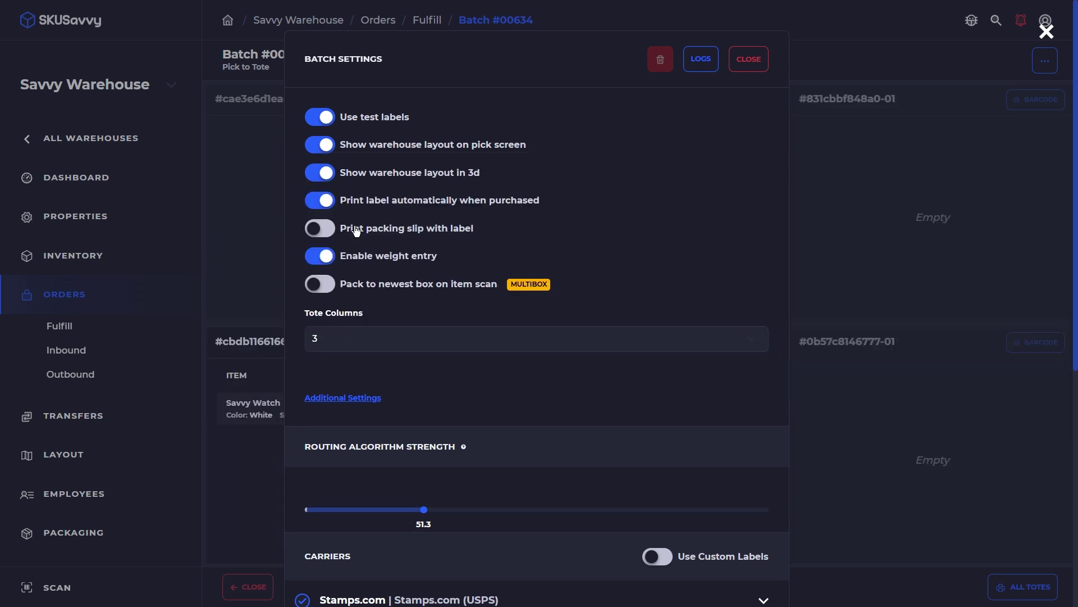
{"action": "left_click", "coordinate": [849, 292]}
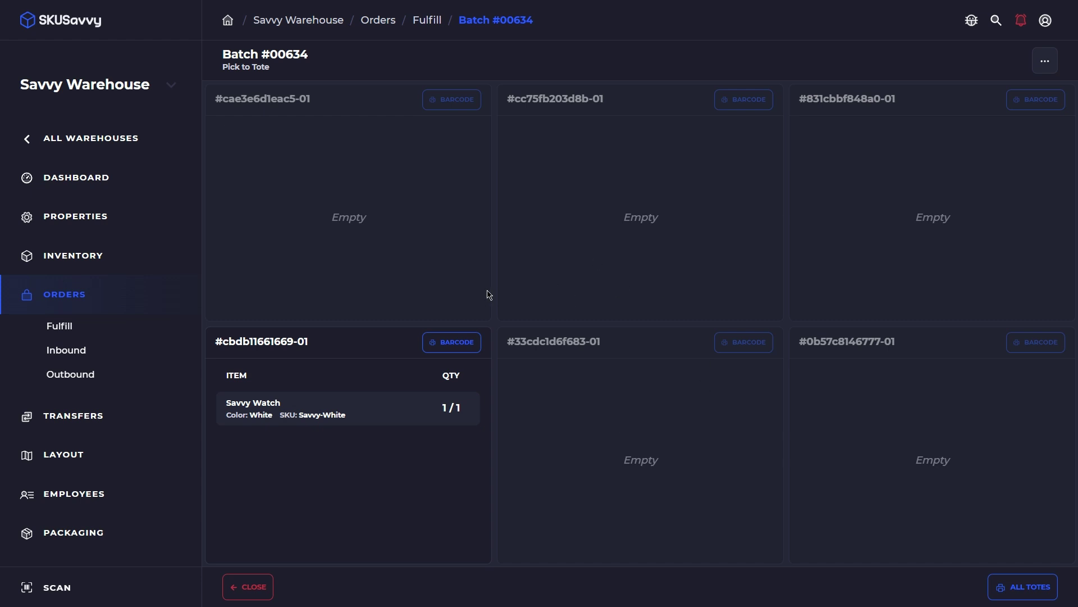
Pick two Mid Workout tubs from Y3 and the Adidas Forum from Y4 into their totes.
{"action": "left_click", "coordinate": [249, 590]}
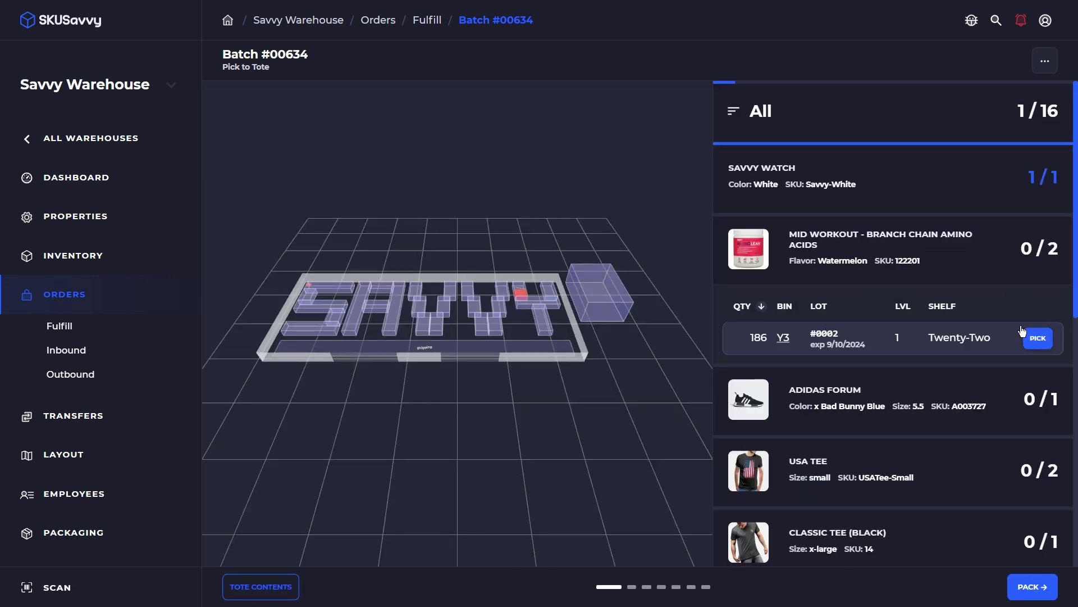
{"action": "left_click", "coordinate": [1044, 345]}
{"action": "left_click", "coordinate": [753, 203]}
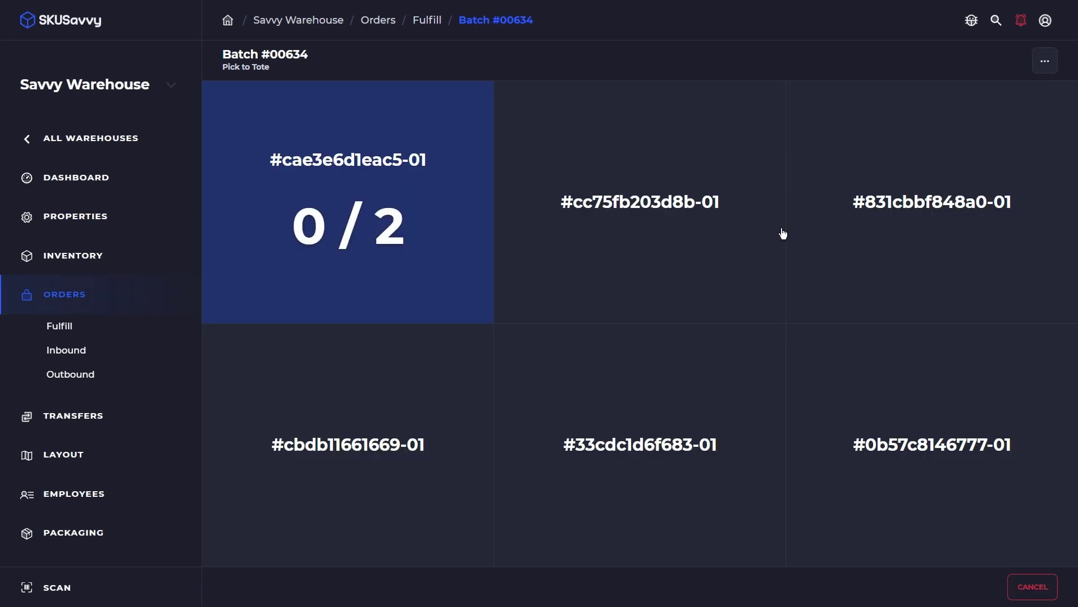
{"action": "left_click", "coordinate": [395, 206]}
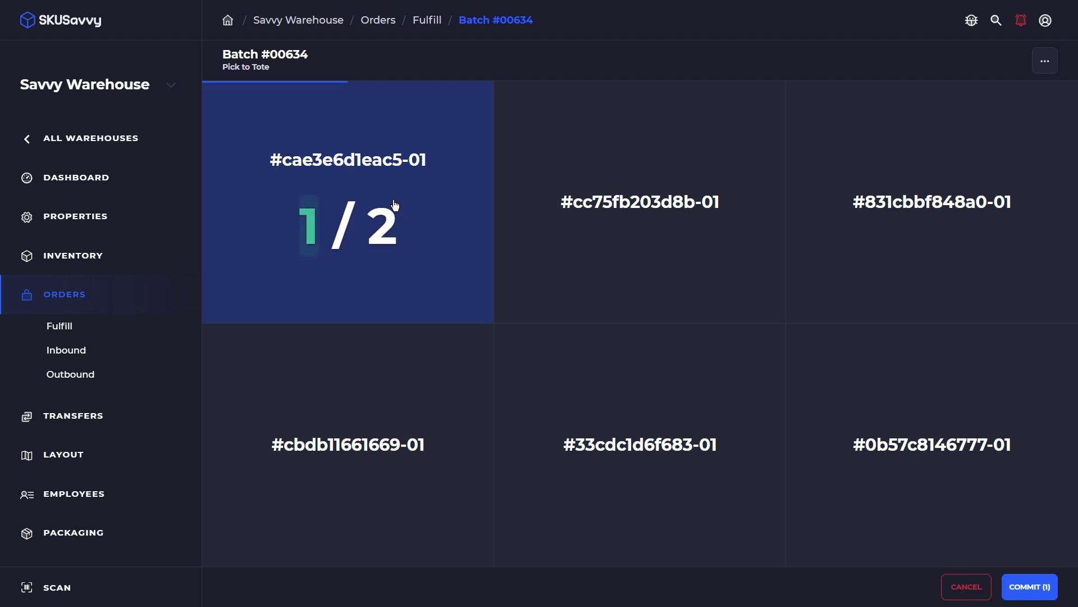
{"action": "left_click", "coordinate": [395, 206]}
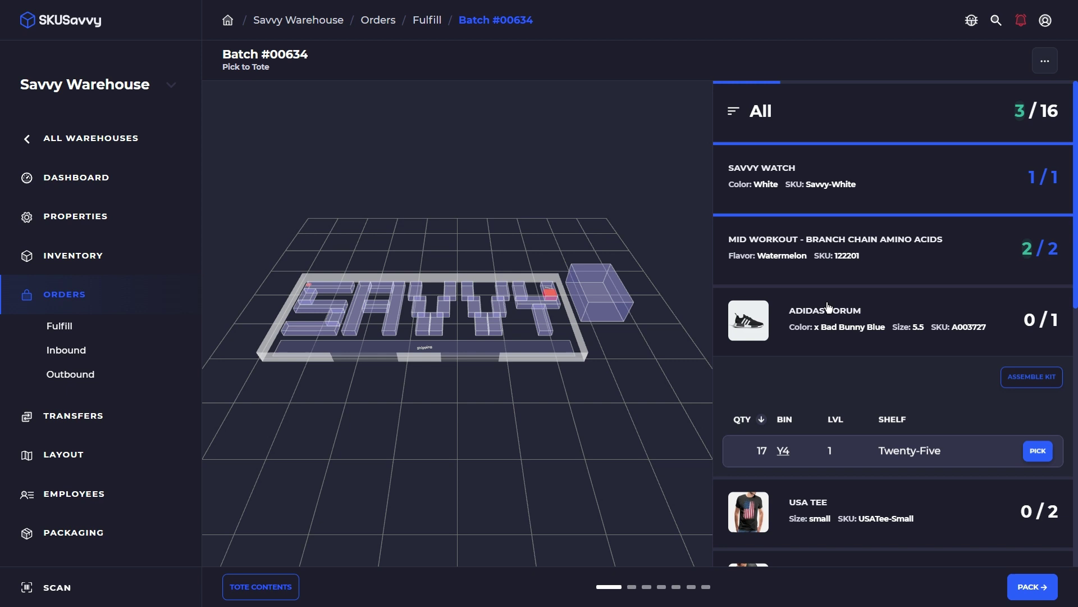
{"action": "left_click", "coordinate": [1038, 456]}
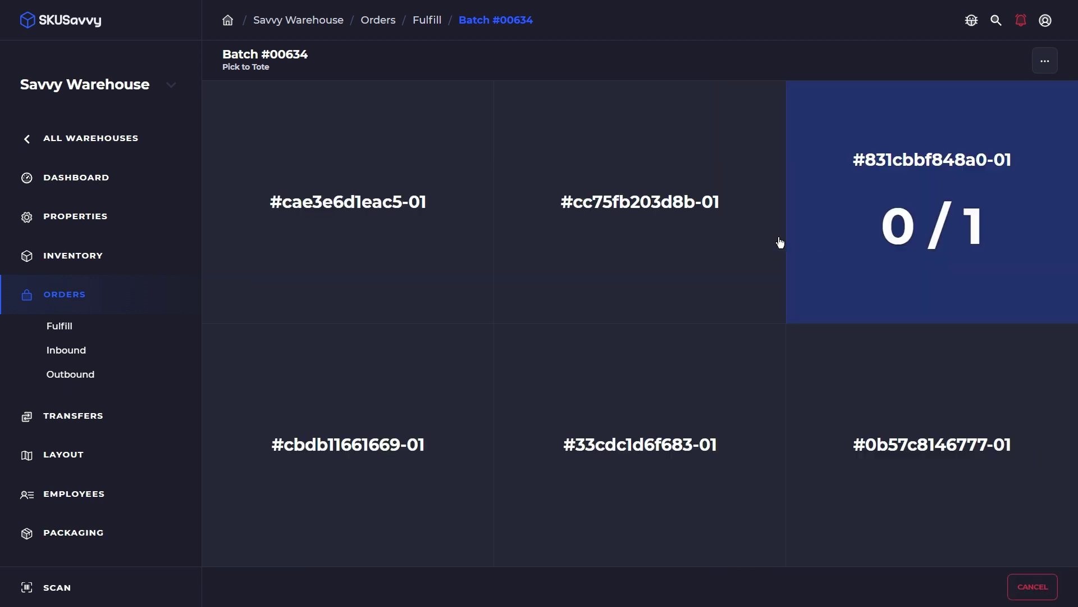
{"action": "left_click", "coordinate": [814, 247]}
Pick two USA Tees from V07 into tote #33cdc1d6f683-01, plus the black Classic Tee.
{"action": "scroll", "coordinate": [999, 393], "scroll_direction": "down", "scroll_amount": 3}
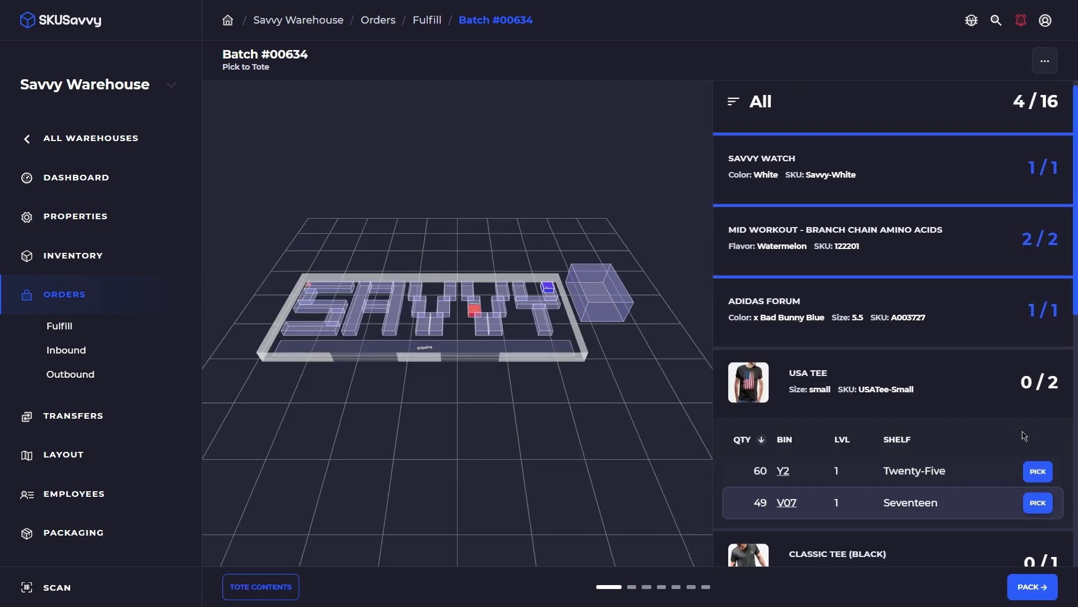
{"action": "left_click", "coordinate": [1038, 372]}
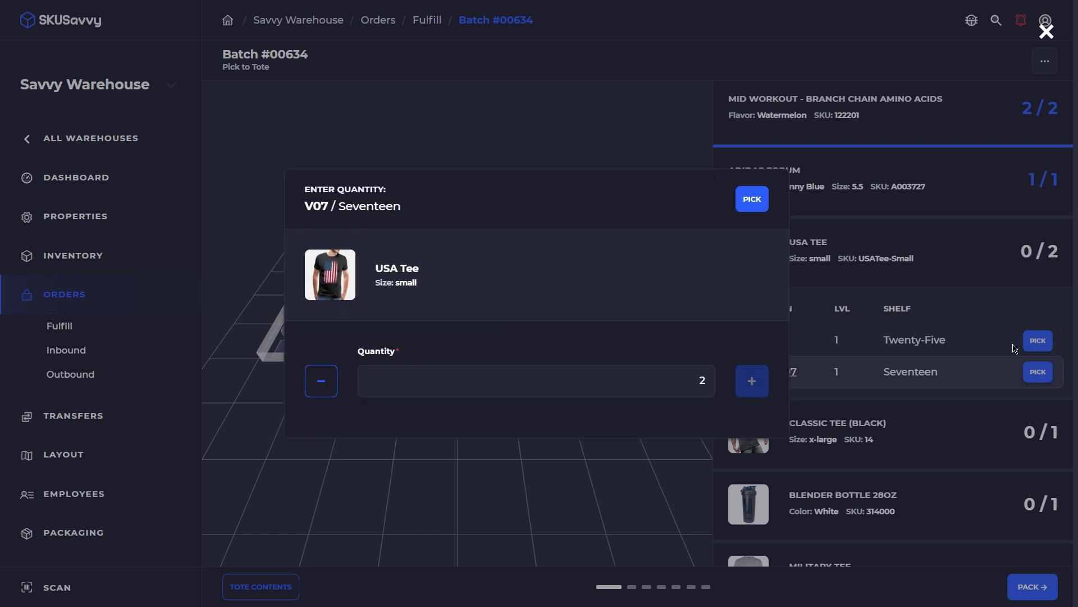
{"action": "left_click", "coordinate": [747, 201]}
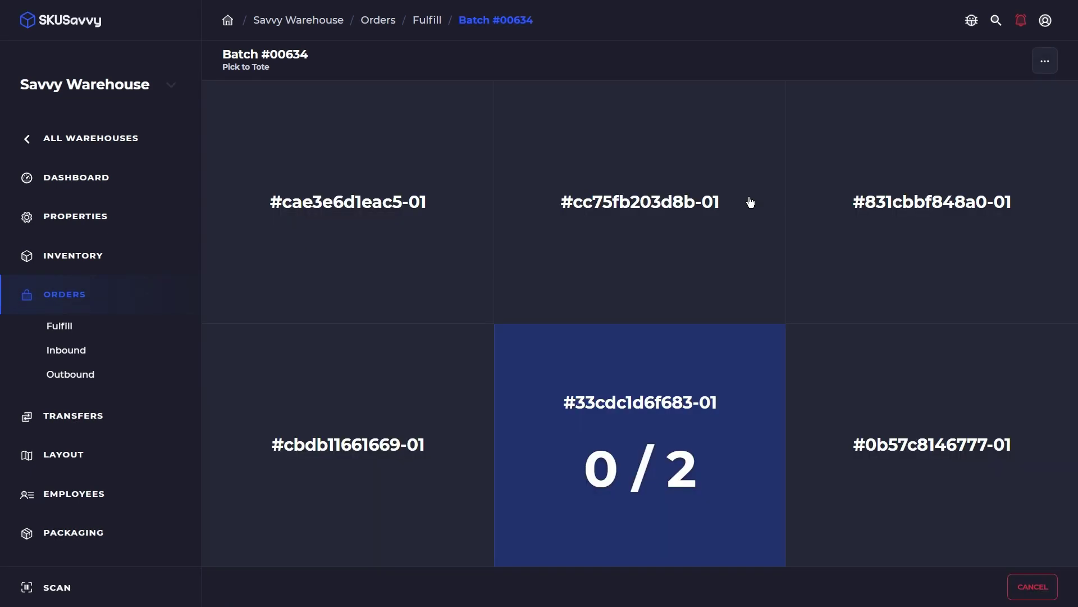
{"action": "left_click", "coordinate": [686, 422]}
{"action": "left_click", "coordinate": [686, 422]}
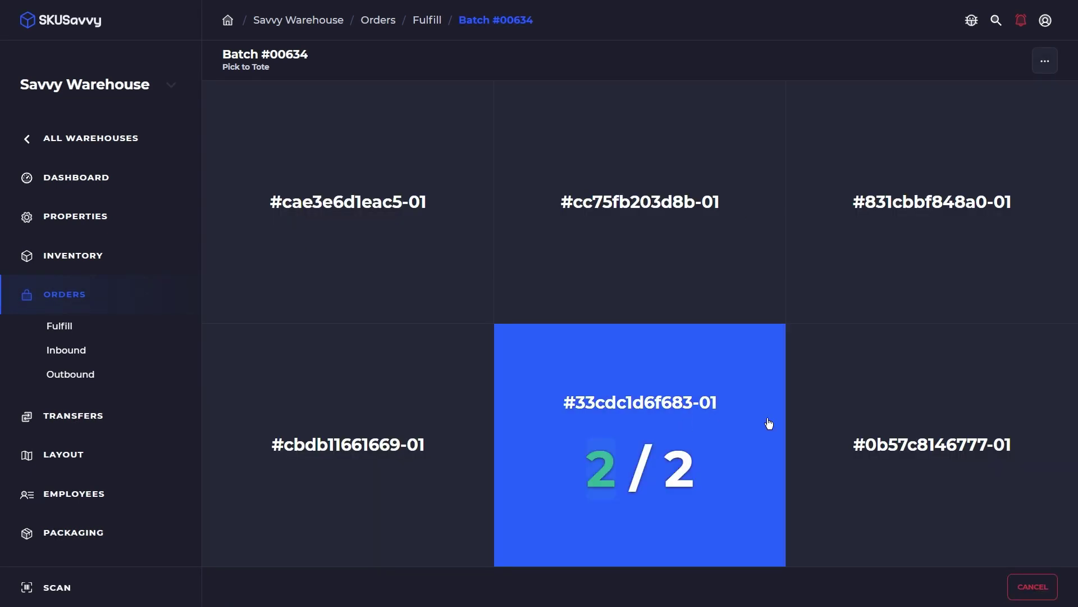
{"action": "left_click", "coordinate": [1039, 416]}
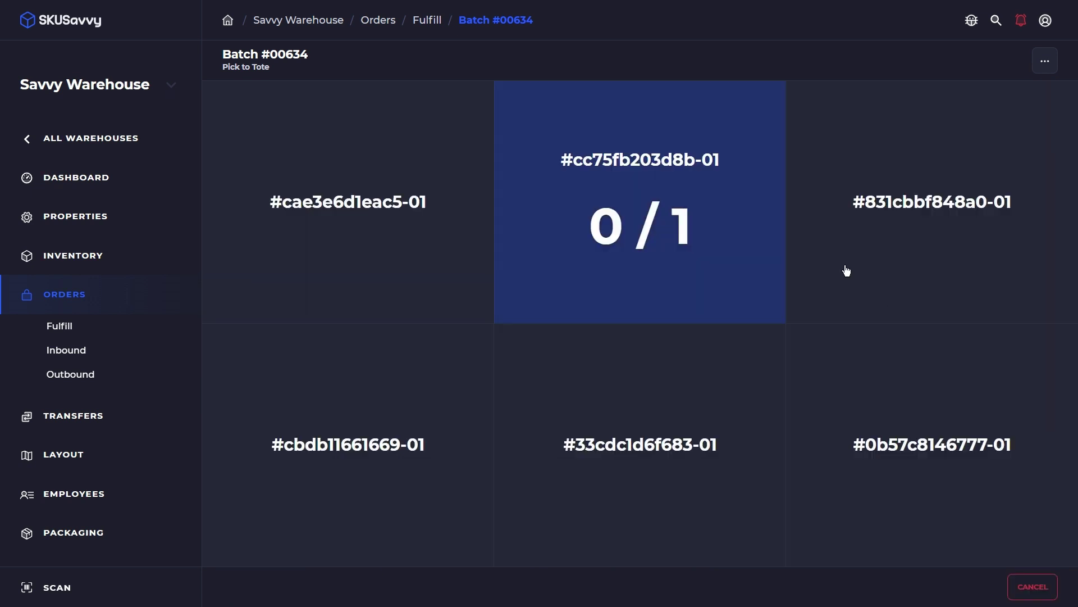
{"action": "left_click", "coordinate": [732, 219]}
Pick two pairs of Adidas Campus 80S from A11 into tote #831cbbf848a0-01.
{"action": "scroll", "coordinate": [893, 359], "scroll_direction": "down", "scroll_amount": 5}
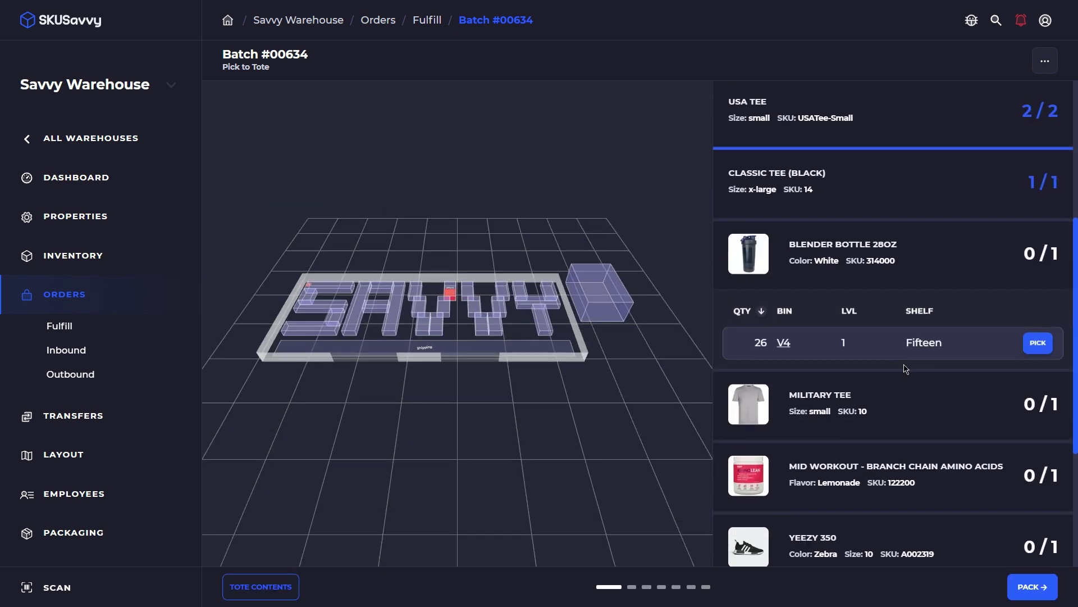
{"action": "left_click", "coordinate": [963, 459]}
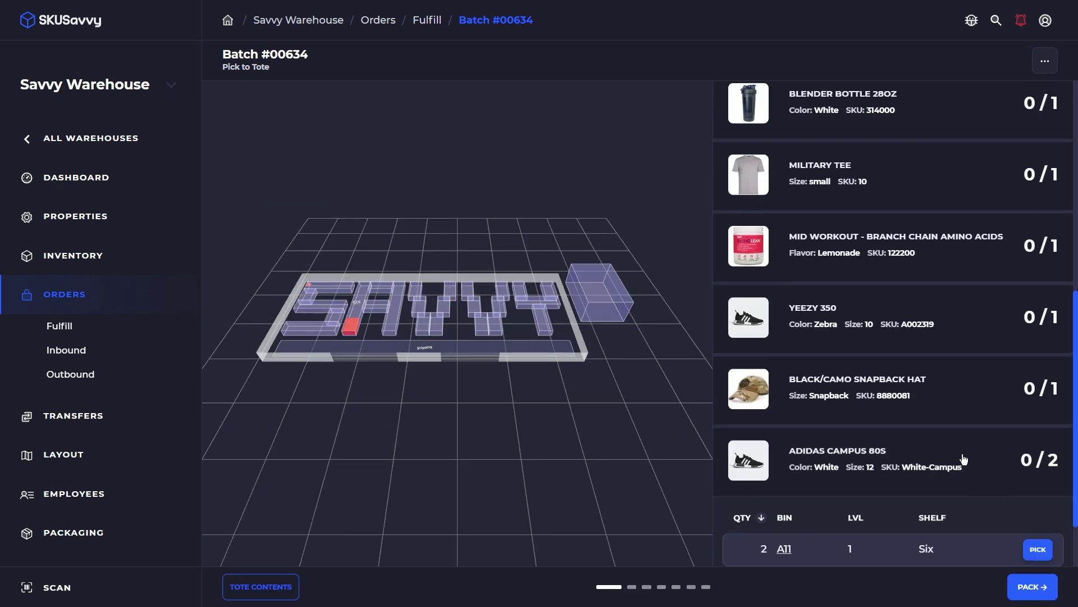
{"action": "left_click", "coordinate": [1037, 549]}
{"action": "left_click", "coordinate": [745, 215]}
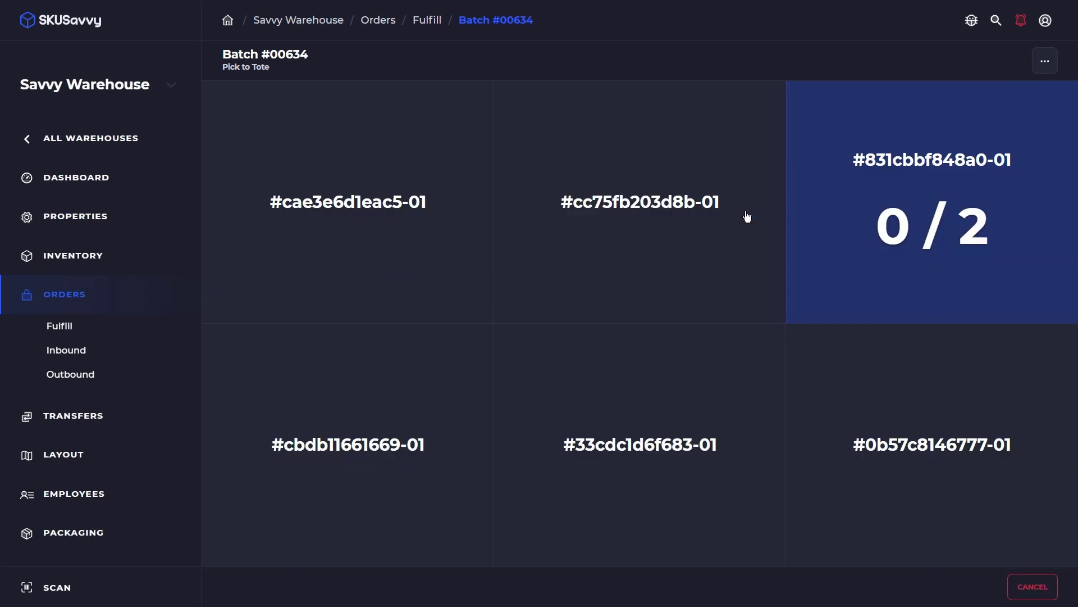
{"action": "left_click", "coordinate": [894, 174]}
{"action": "left_click", "coordinate": [897, 174]}
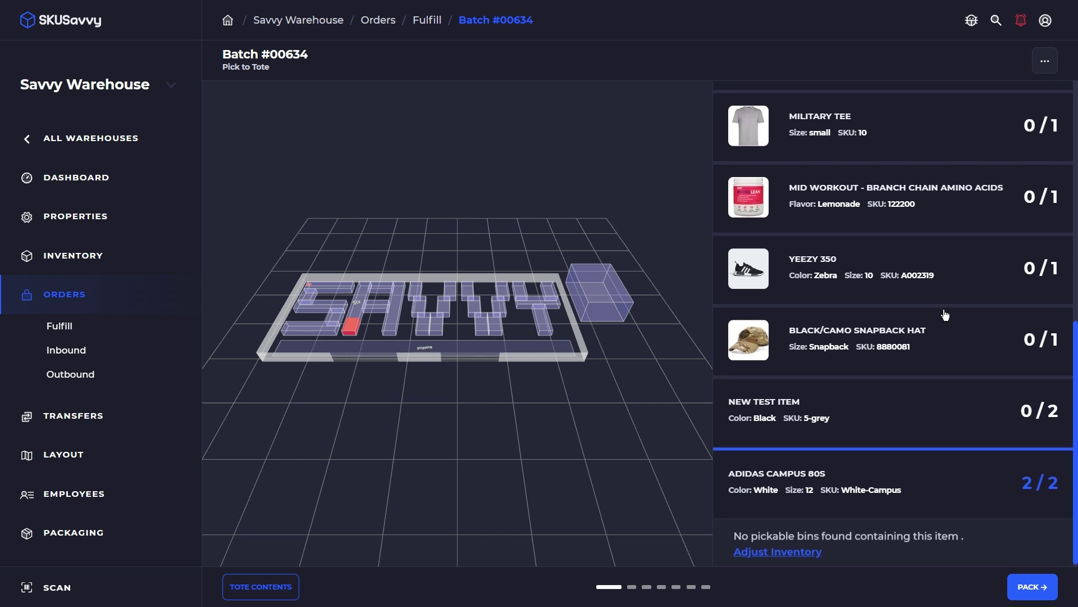
{"action": "scroll", "coordinate": [954, 303], "scroll_direction": "up", "scroll_amount": 8}
{"action": "left_click", "coordinate": [958, 393]}
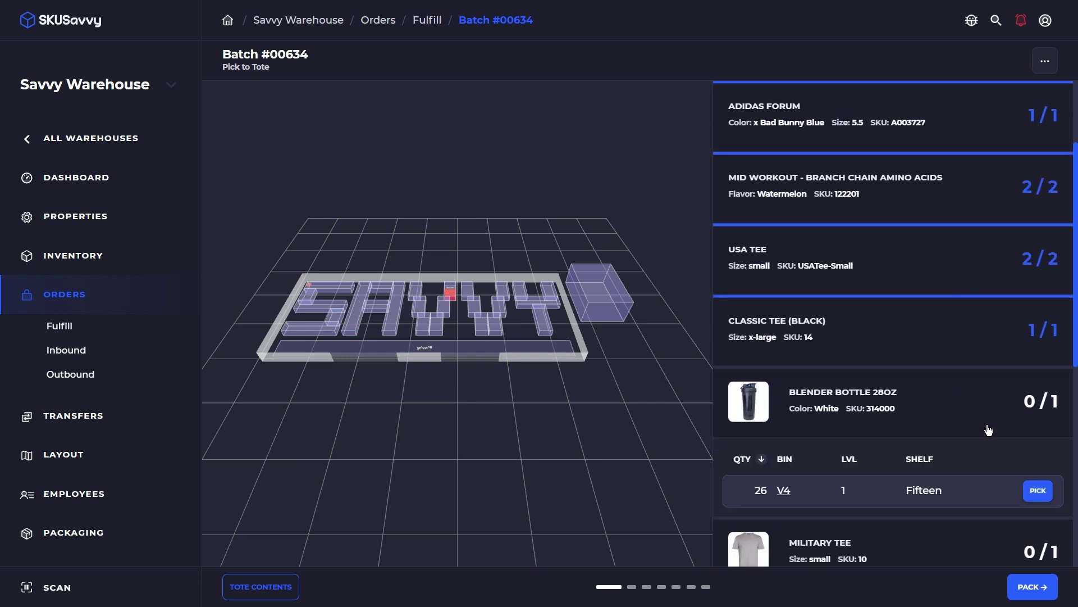
{"action": "left_click", "coordinate": [1038, 490]}
{"action": "left_click", "coordinate": [444, 381]}
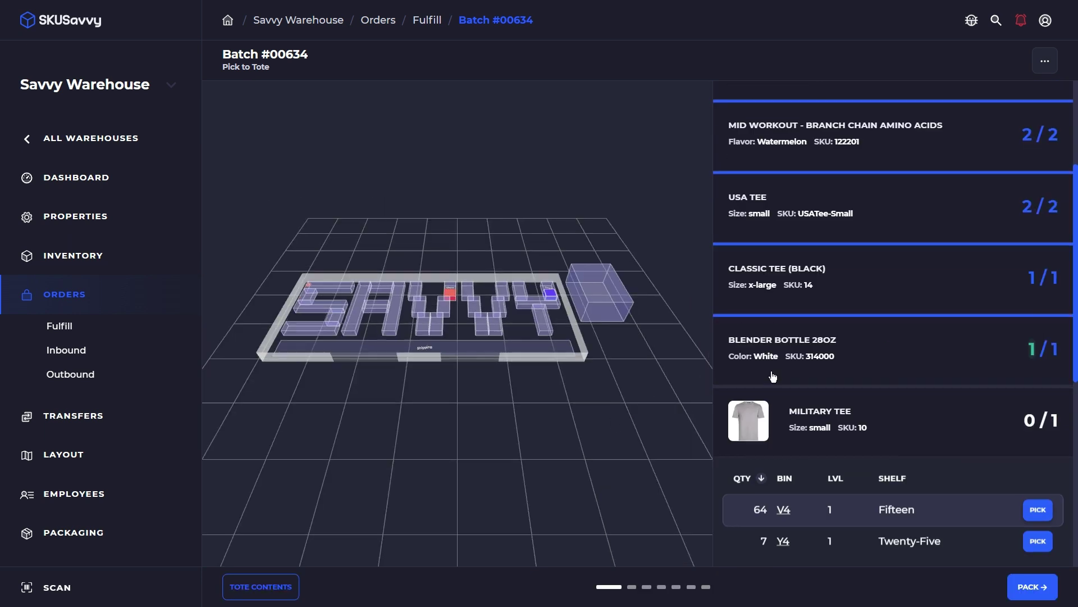
{"action": "left_click", "coordinate": [1038, 517]}
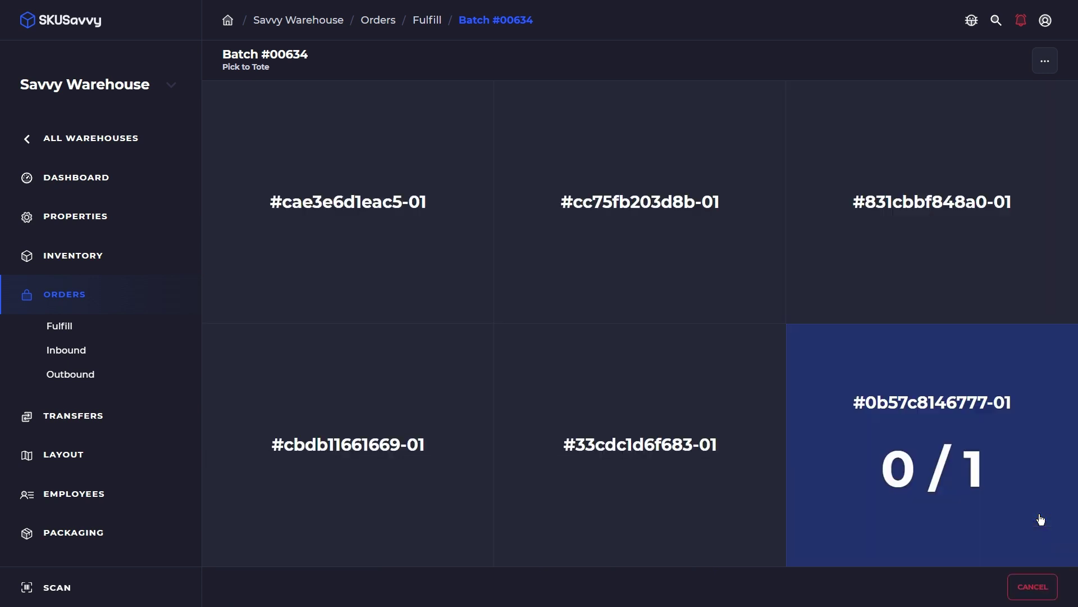
{"action": "left_click", "coordinate": [905, 415]}
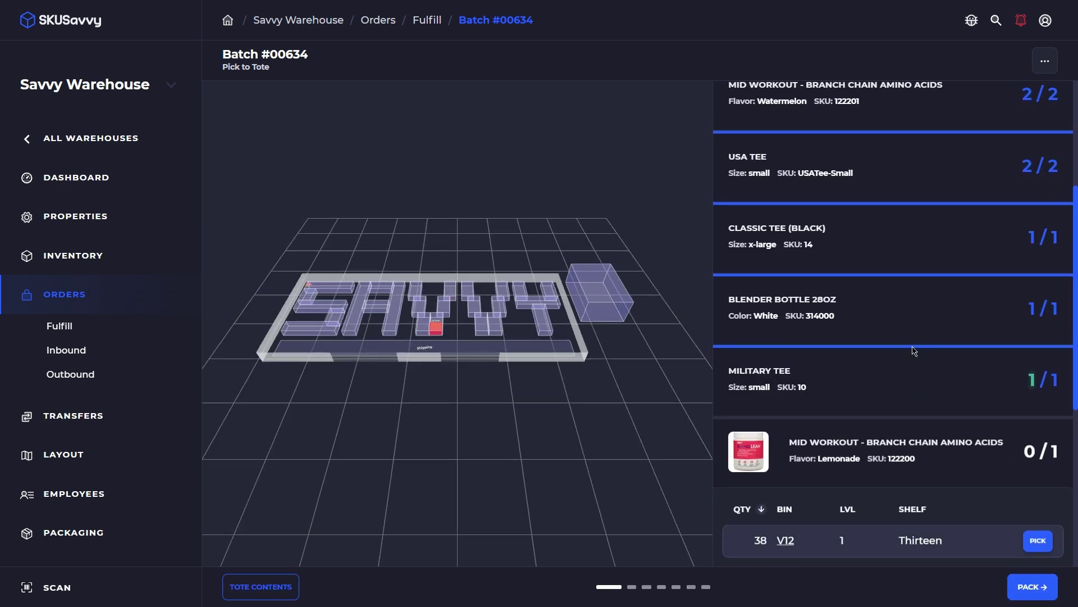
Pick Mid Workout Lemonade (V12) and Yeezy 350 (A10) into tote #cc75fb203d8b-01, then the snapback hat.
{"action": "left_click", "coordinate": [999, 456]}
{"action": "left_click", "coordinate": [999, 456]}
{"action": "left_click", "coordinate": [1039, 546]}
{"action": "left_click", "coordinate": [724, 246]}
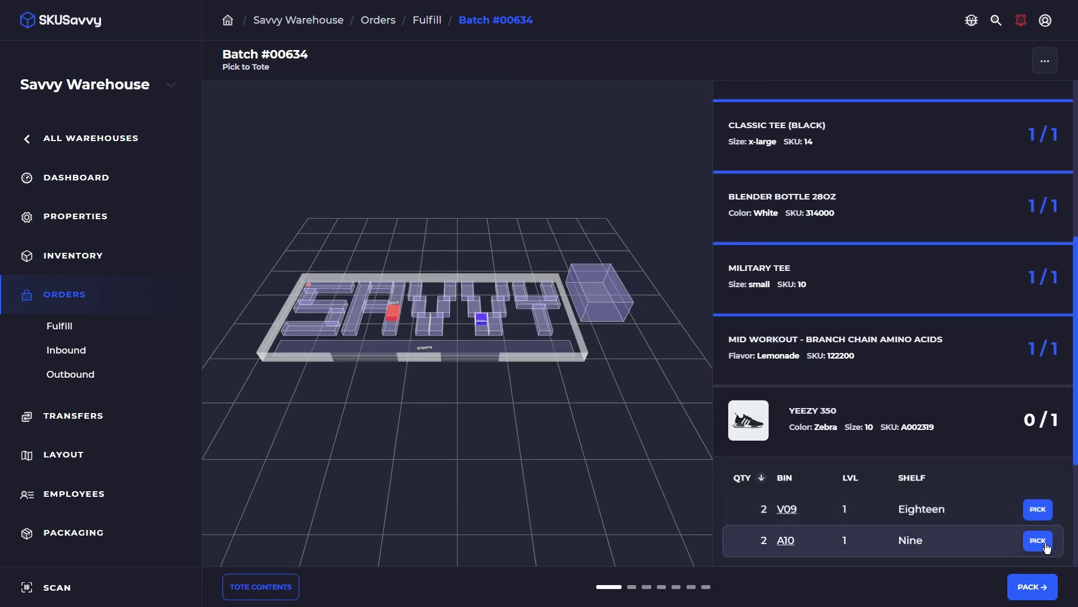
{"action": "left_click", "coordinate": [1038, 540]}
{"action": "left_click", "coordinate": [699, 207]}
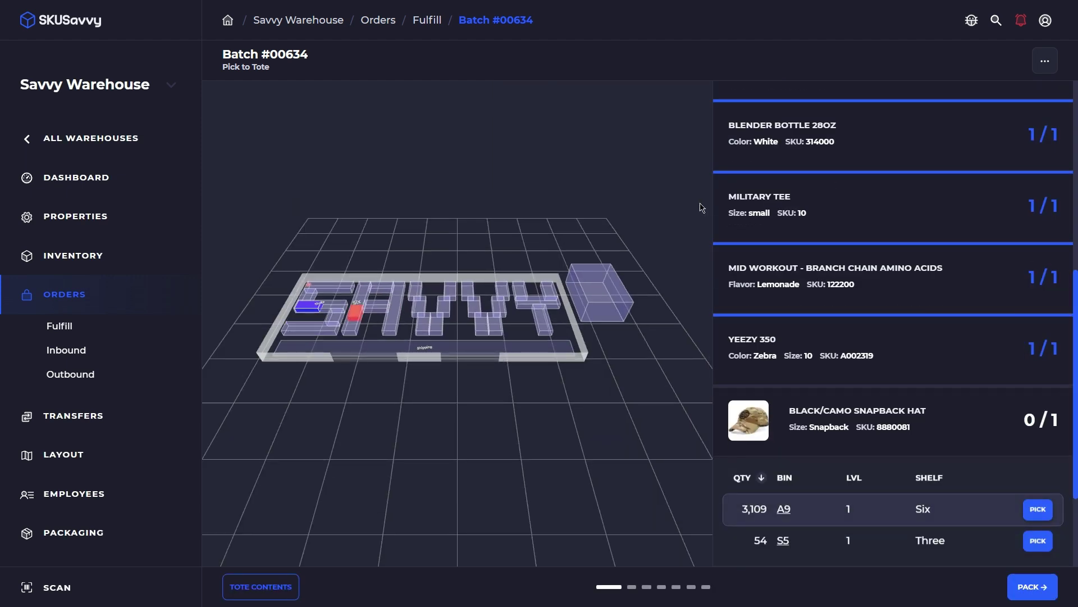
{"action": "left_click", "coordinate": [1038, 509]}
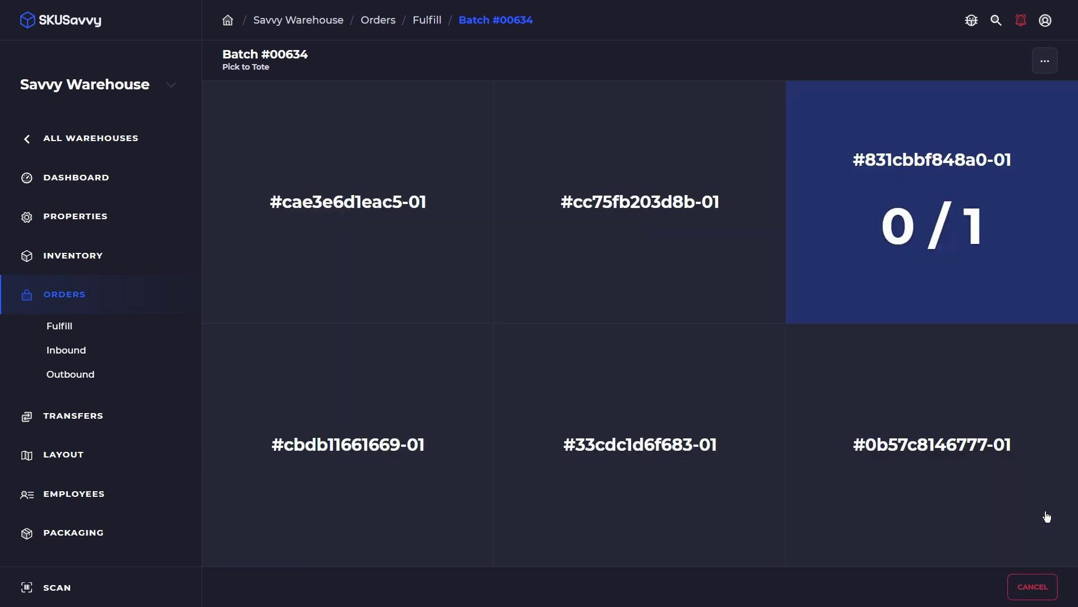
{"action": "left_click", "coordinate": [923, 256]}
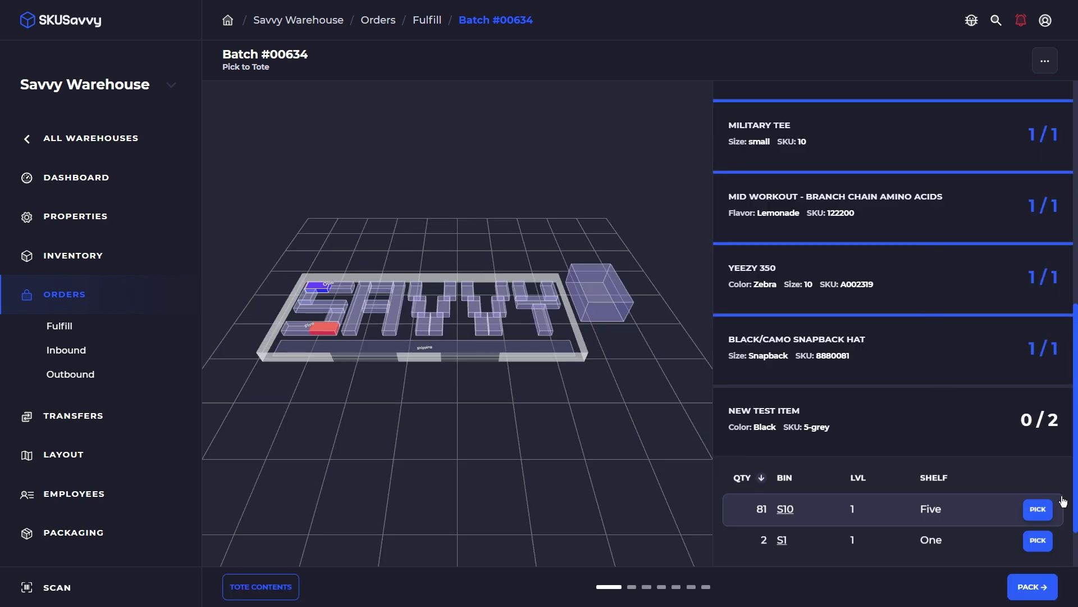
{"action": "left_click", "coordinate": [1038, 509]}
{"action": "left_click", "coordinate": [755, 213]}
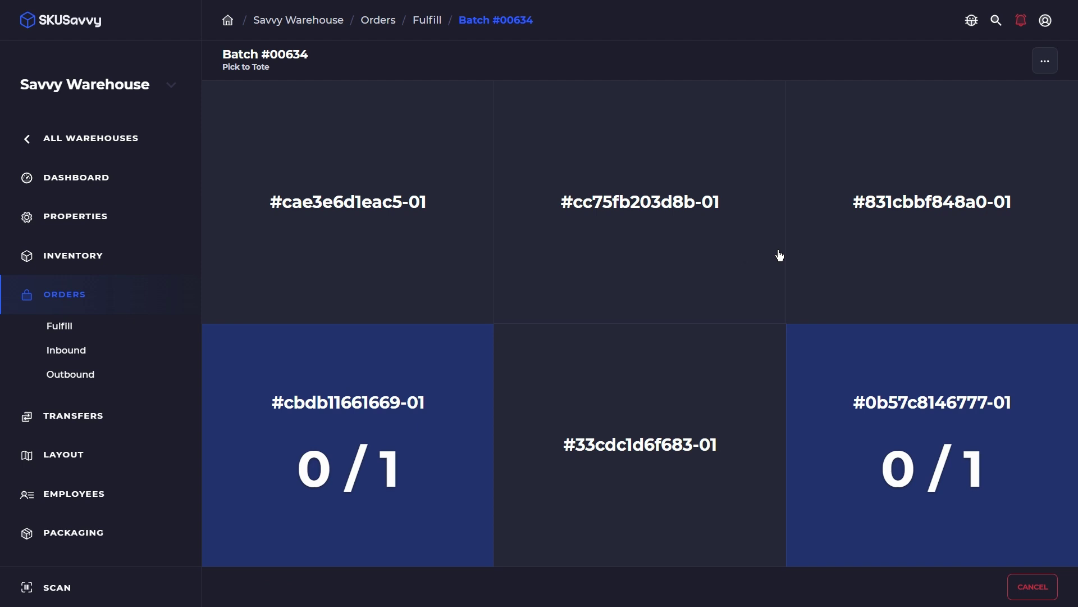
{"action": "left_click", "coordinate": [369, 444]}
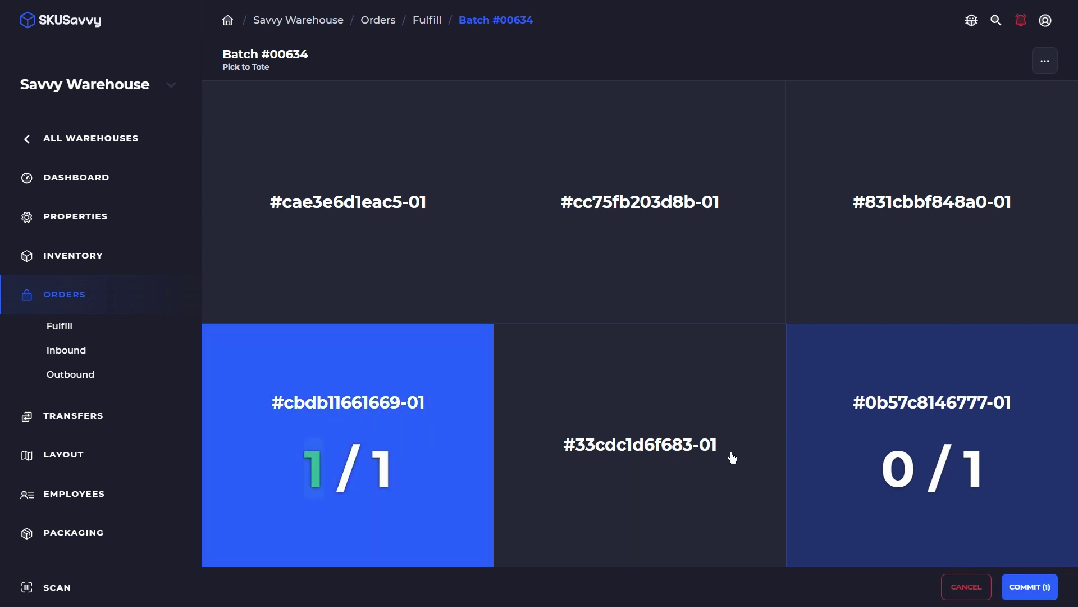
{"action": "left_click", "coordinate": [932, 418]}
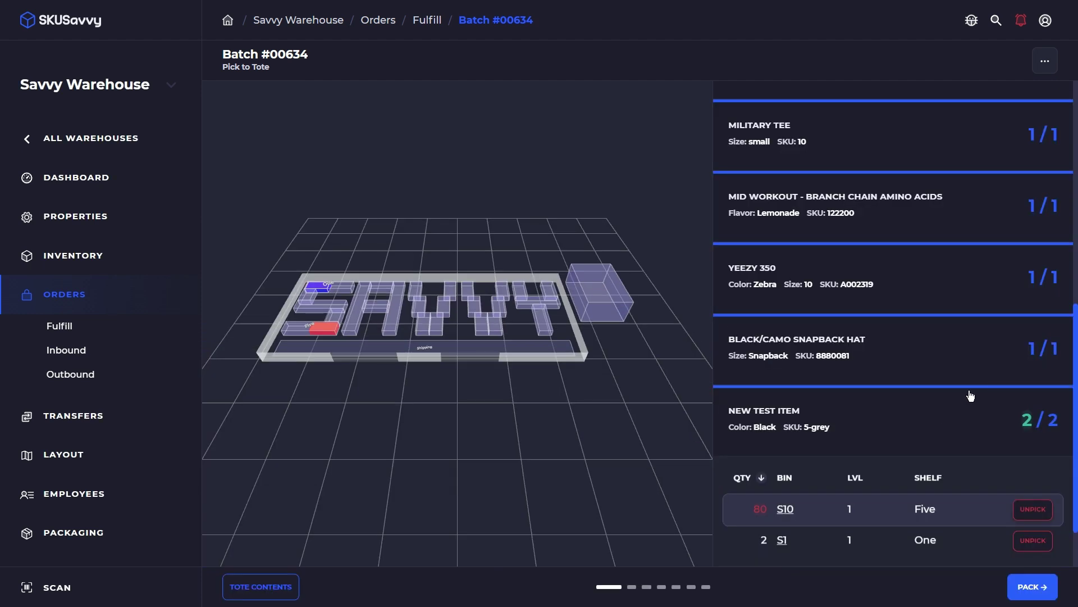
{"action": "scroll", "coordinate": [967, 462], "scroll_direction": "down", "scroll_amount": 1}
{"action": "scroll", "coordinate": [961, 474], "scroll_direction": "up", "scroll_amount": 8}
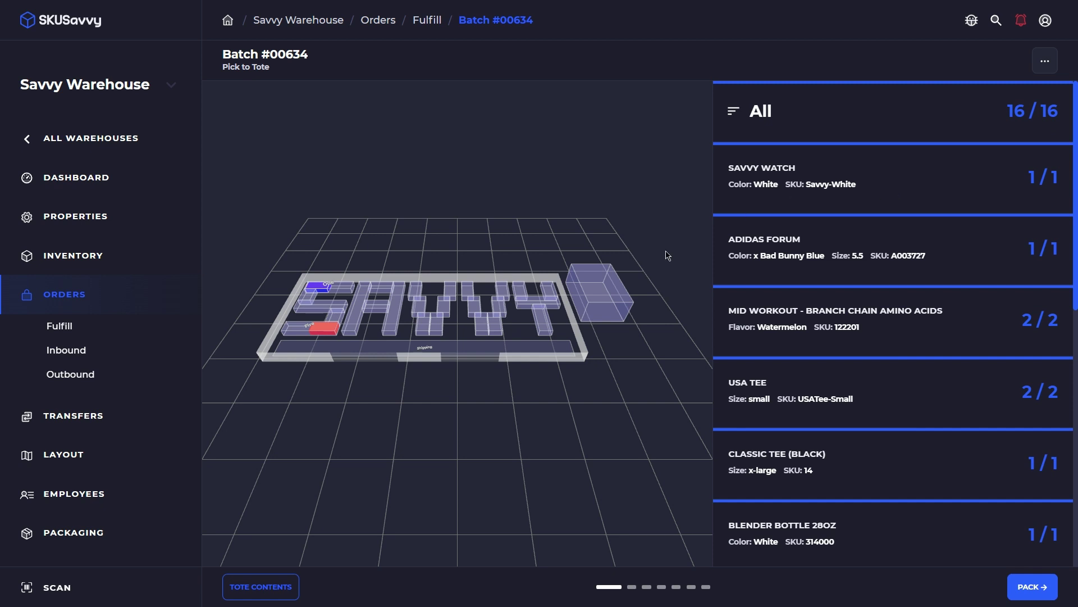
{"action": "left_click", "coordinate": [271, 588]}
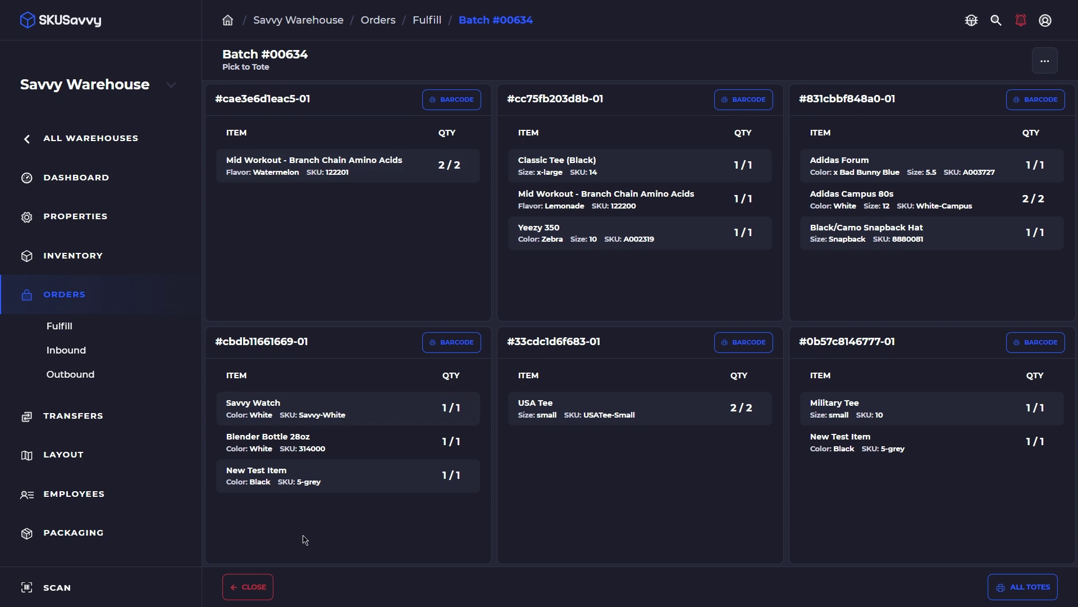
{"action": "left_click", "coordinate": [253, 588]}
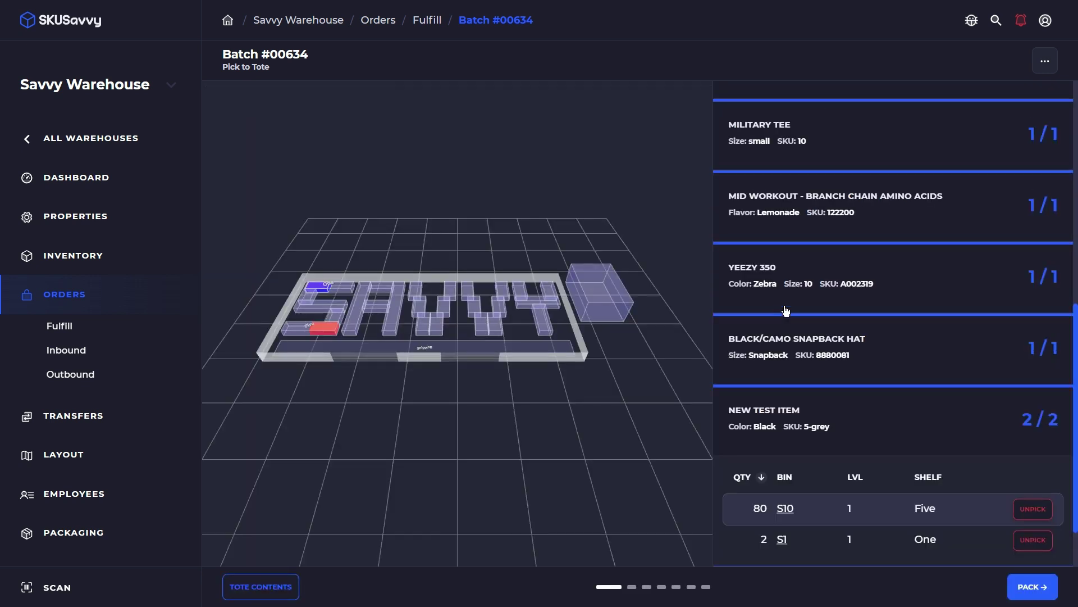
{"action": "left_click", "coordinate": [1032, 509]}
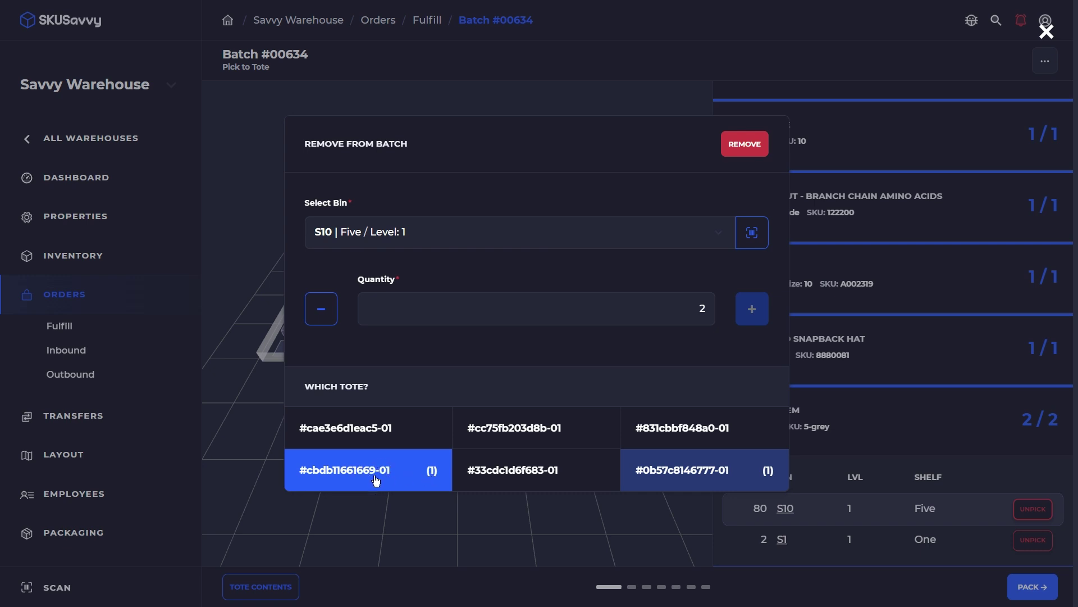
{"action": "left_click", "coordinate": [320, 308]}
{"action": "left_click", "coordinate": [731, 146]}
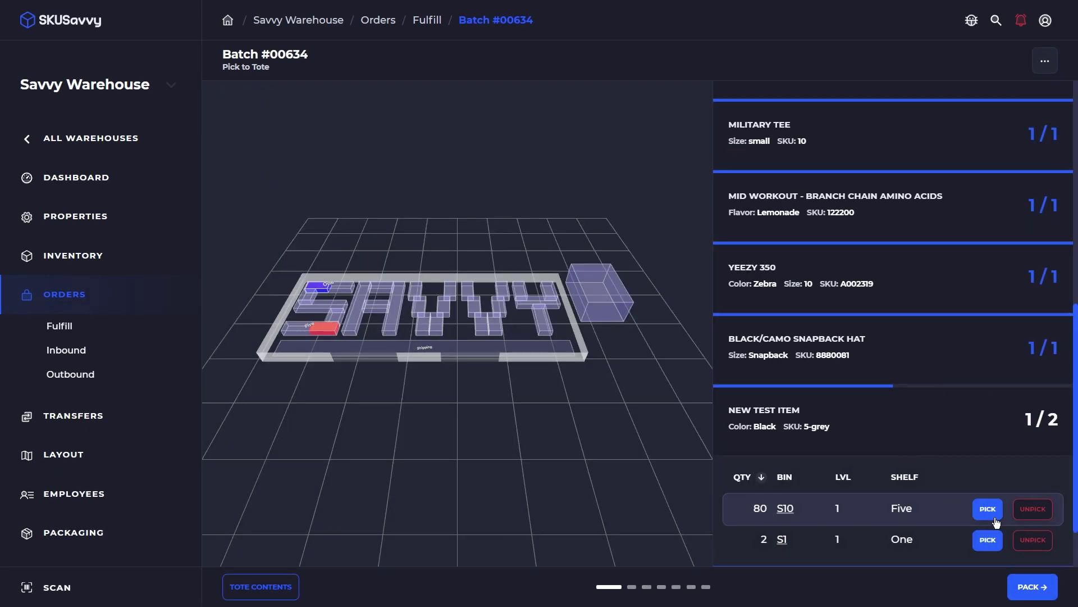
{"action": "left_click", "coordinate": [989, 547]}
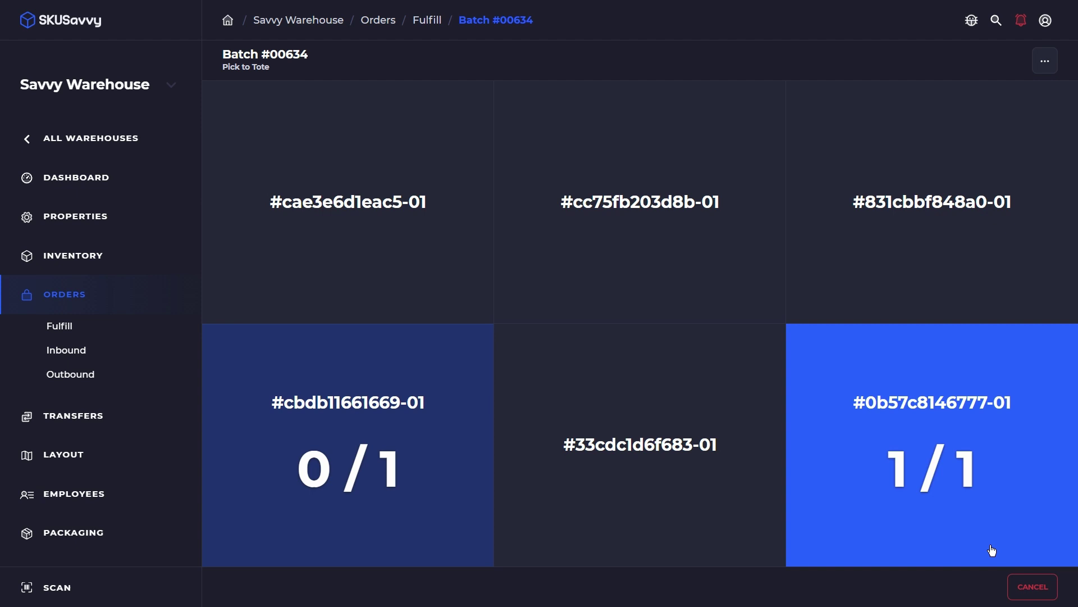
{"action": "left_click", "coordinate": [384, 439]}
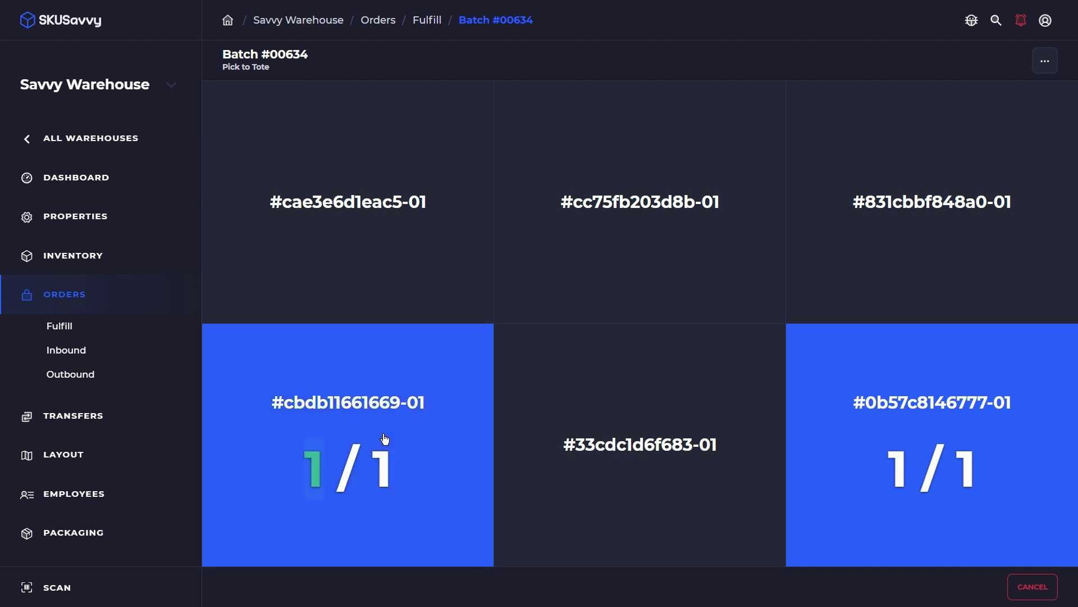
{"action": "scroll", "coordinate": [953, 353], "scroll_direction": "up", "scroll_amount": 5}
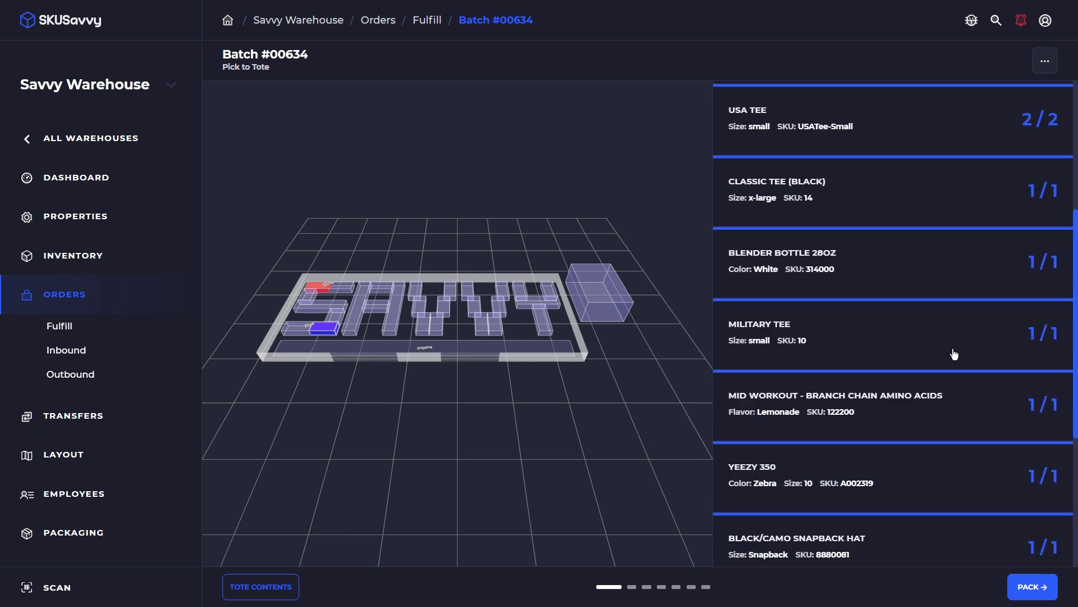
{"action": "scroll", "coordinate": [917, 385], "scroll_direction": "down", "scroll_amount": 5}
Begin packing, advance past tote 2 to tote 5's USA Tee shipment, and bring up Batch Settings.
{"action": "left_click", "coordinate": [1031, 587]}
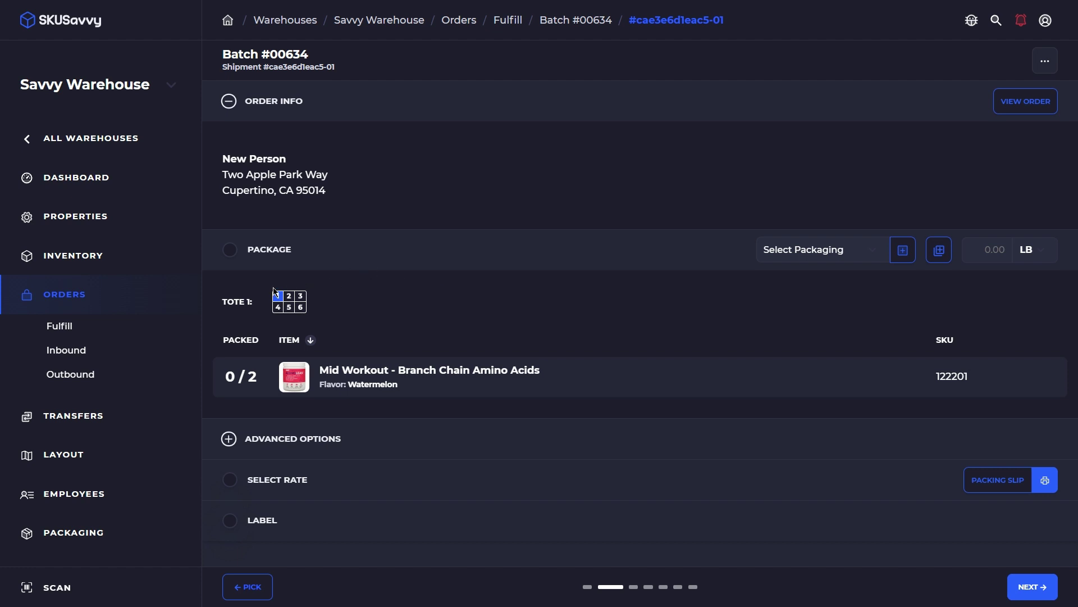
{"action": "left_click", "coordinate": [279, 307]}
{"action": "left_click", "coordinate": [278, 306]}
{"action": "left_click", "coordinate": [289, 299]}
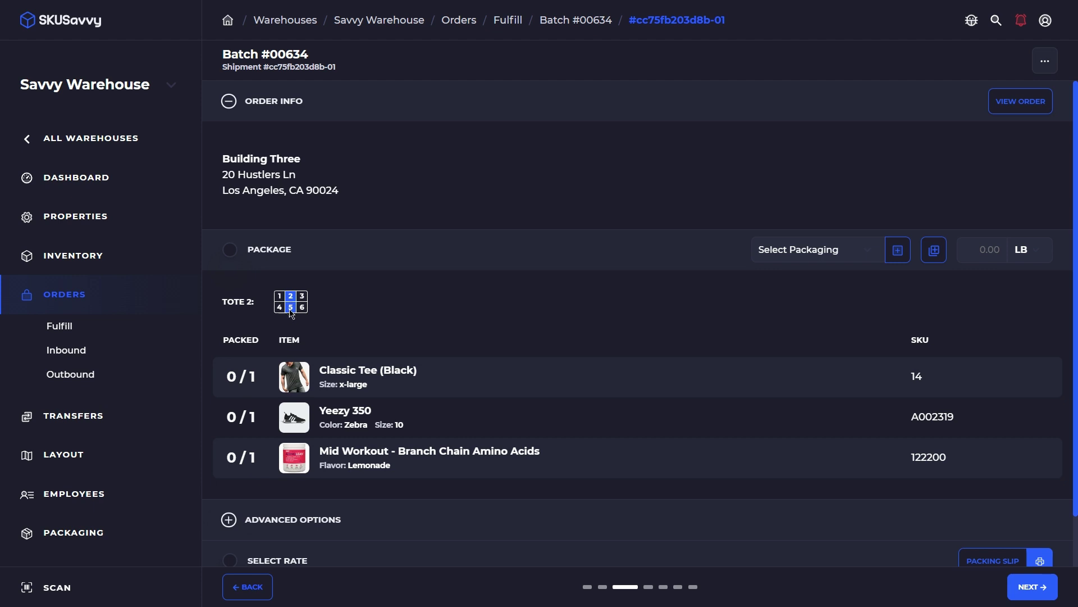
{"action": "left_click", "coordinate": [290, 308]}
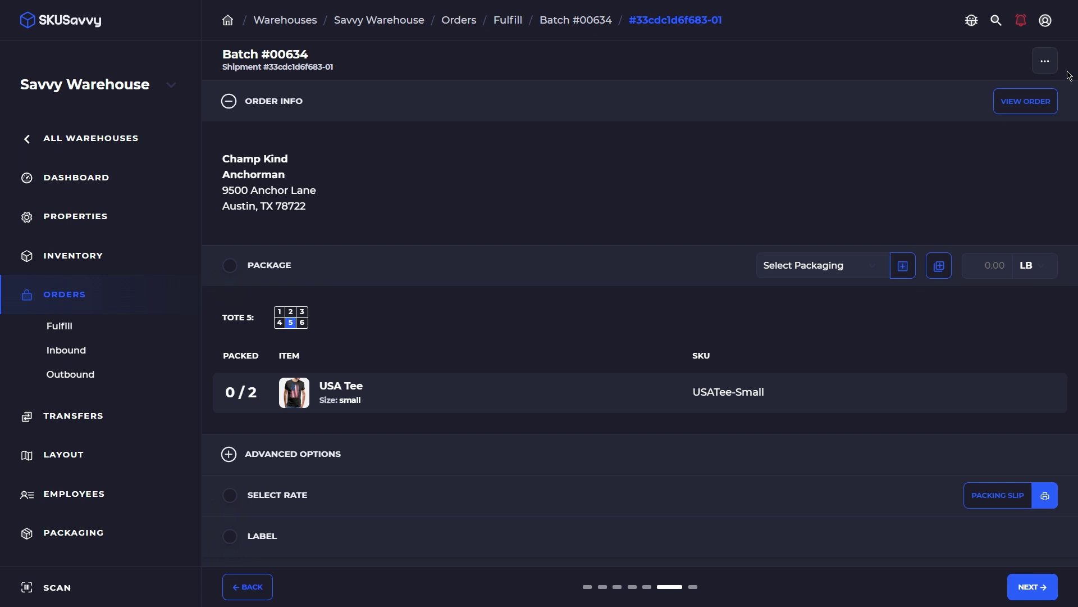
{"action": "left_click", "coordinate": [1046, 61]}
Change Tote Columns to 2 in Batch Settings and close the dialog.
{"action": "left_click", "coordinate": [500, 343]}
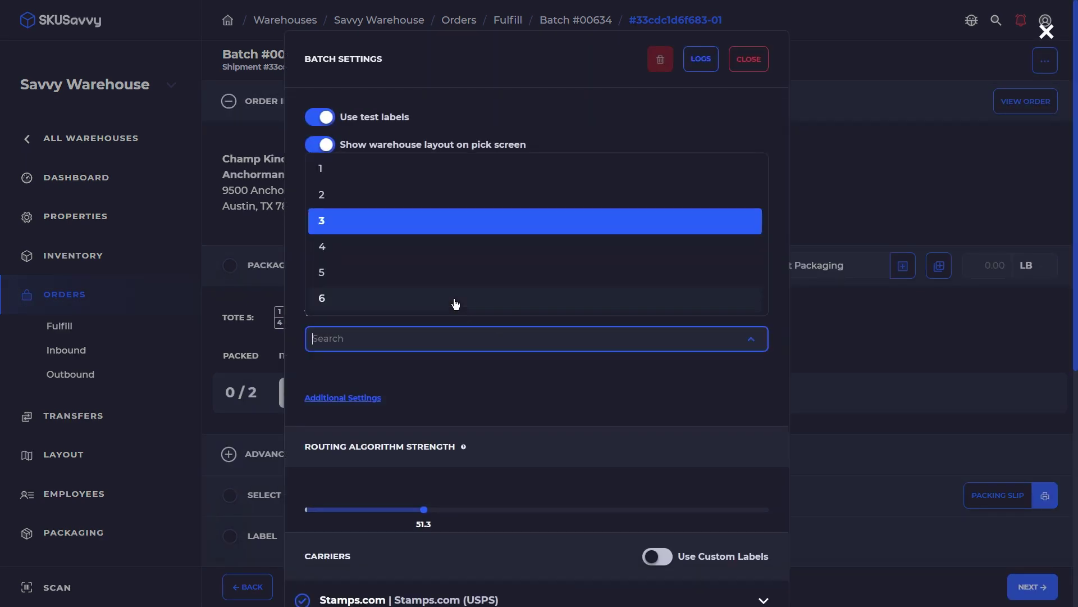
{"action": "left_click", "coordinate": [403, 196]}
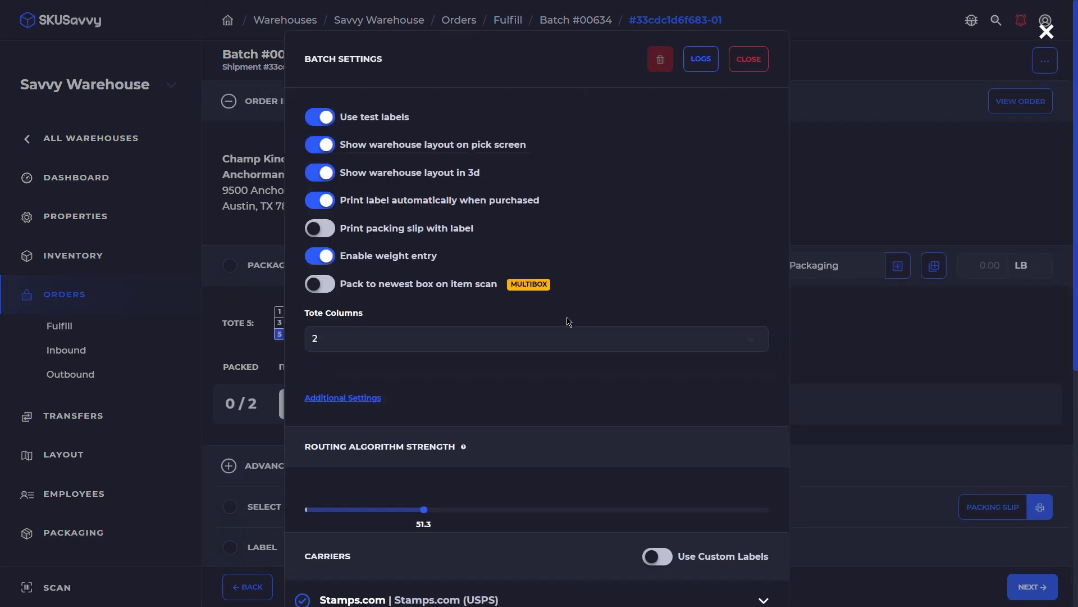
{"action": "left_click", "coordinate": [877, 319]}
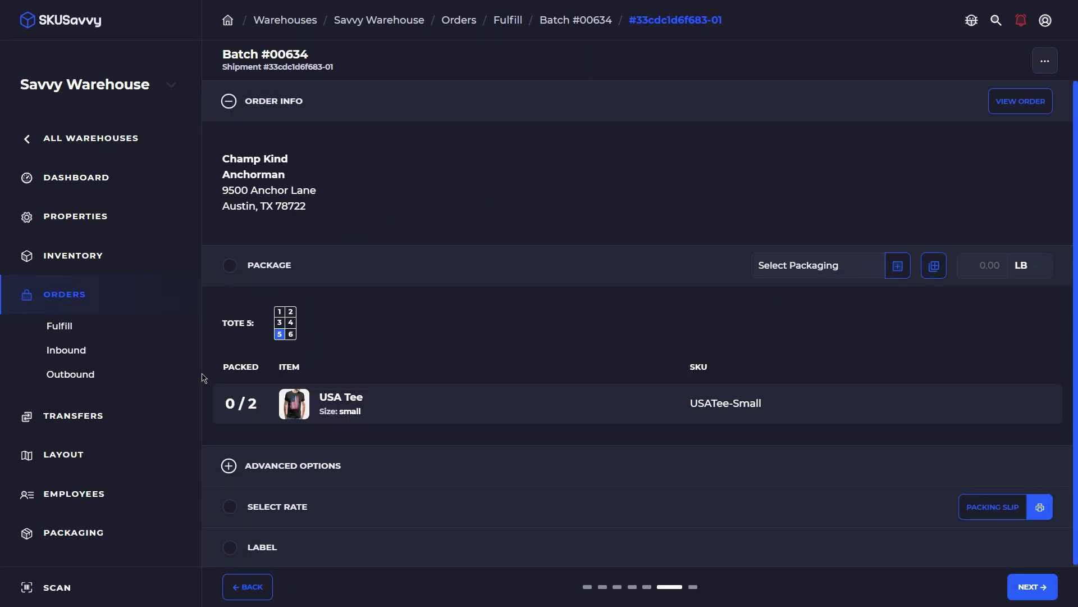
Pack tote 1's Mid Workout item into a Paid Medium (10x8x8 in) box.
{"action": "left_click", "coordinate": [282, 321]}
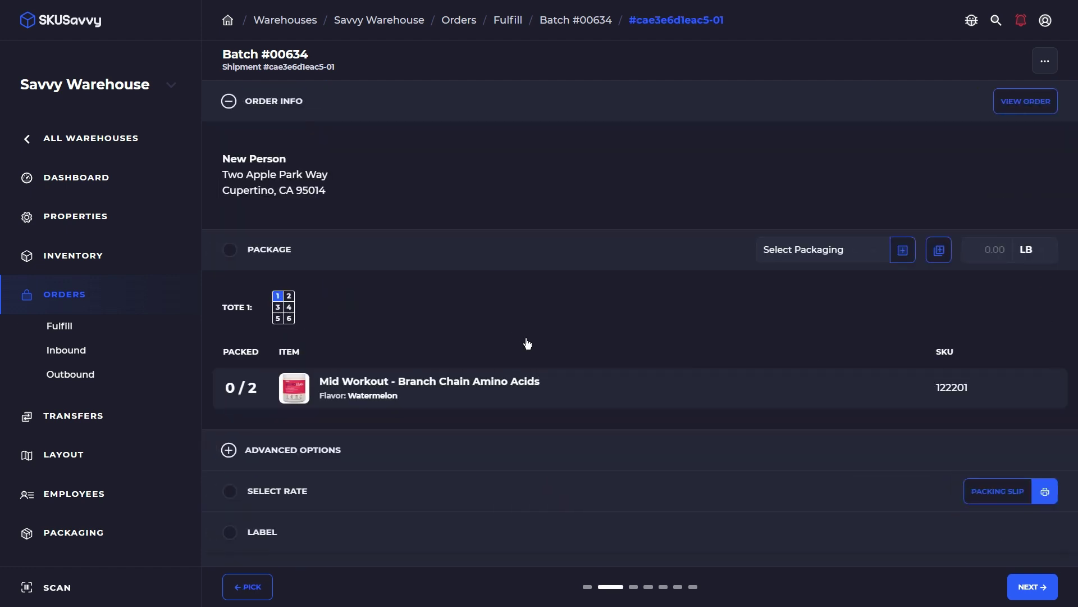
{"action": "left_click", "coordinate": [530, 390]}
{"action": "left_click", "coordinate": [815, 253]}
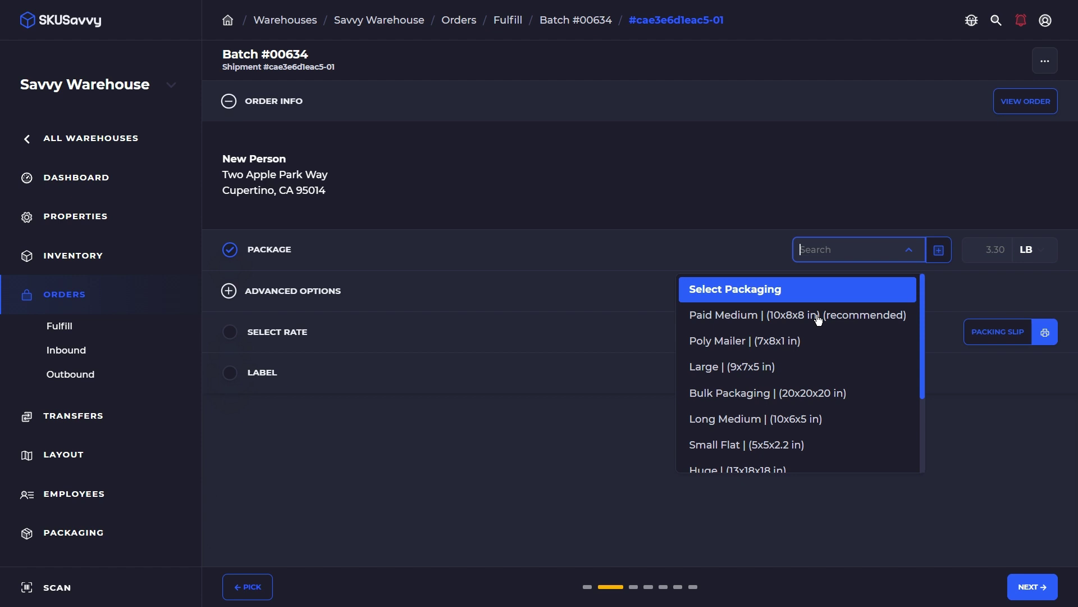
{"action": "left_click", "coordinate": [818, 316]}
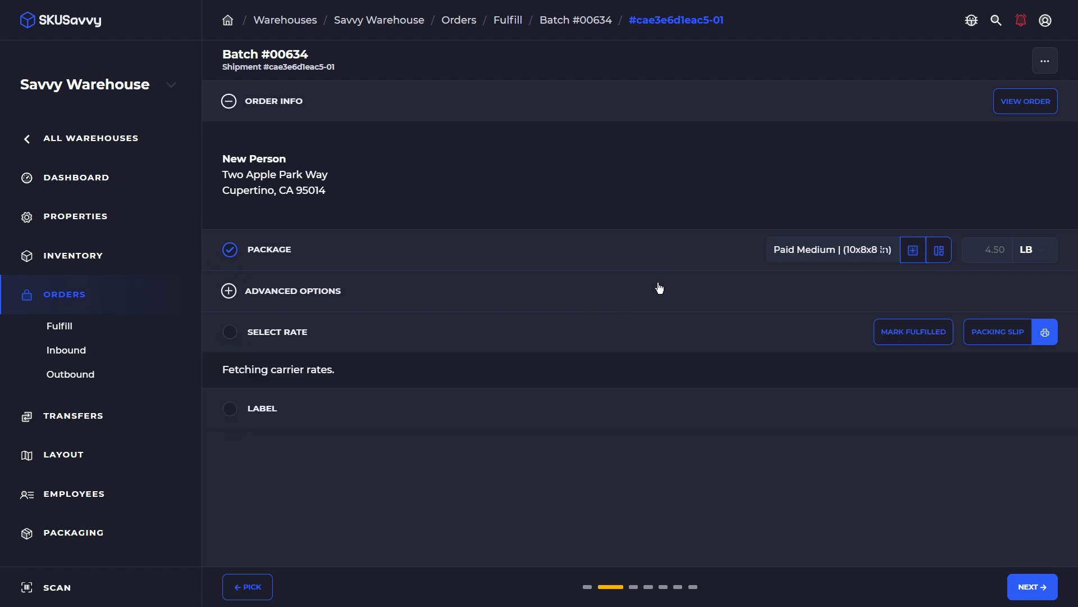